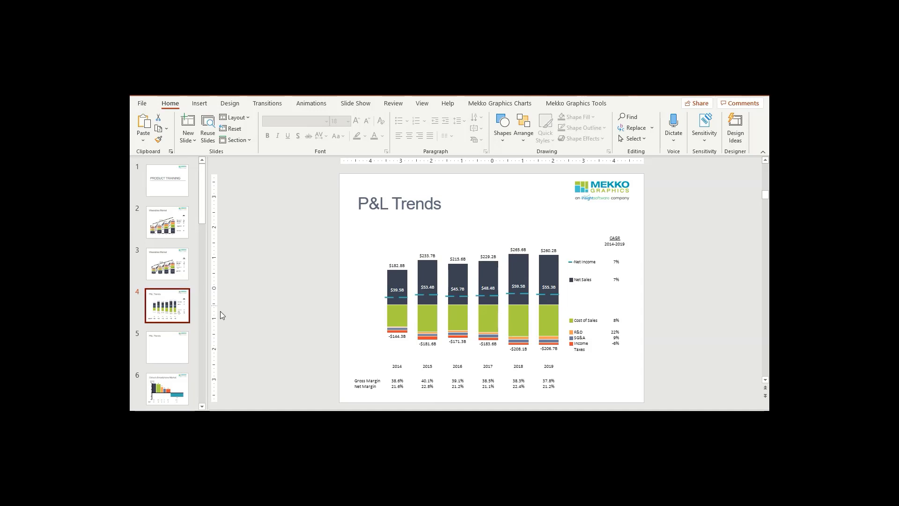
Create a Mekko Graphics chart in PowerPoint from the Excel P&L Trends sheet data and place it on blank slide 5
{"action": "left_click", "coordinate": [175, 350]}
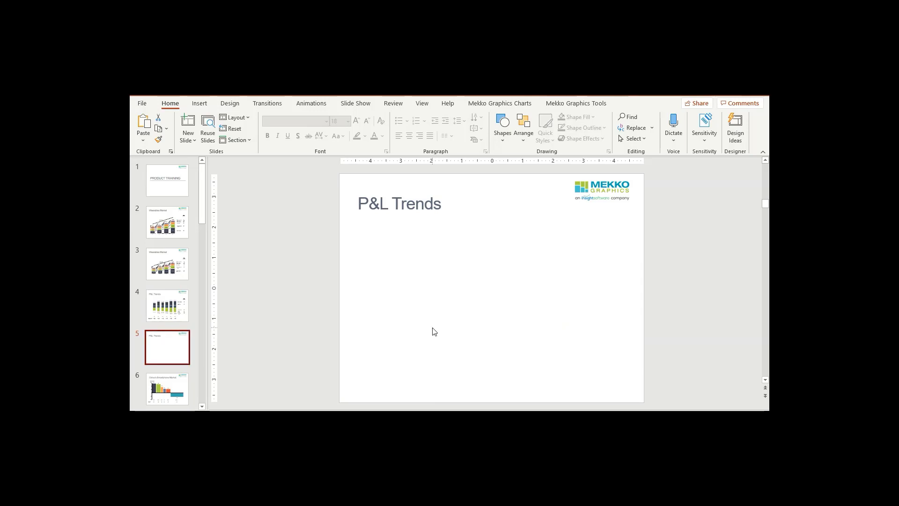
{"action": "key", "text": "alt+Tab"}
{"action": "left_click", "coordinate": [266, 404]}
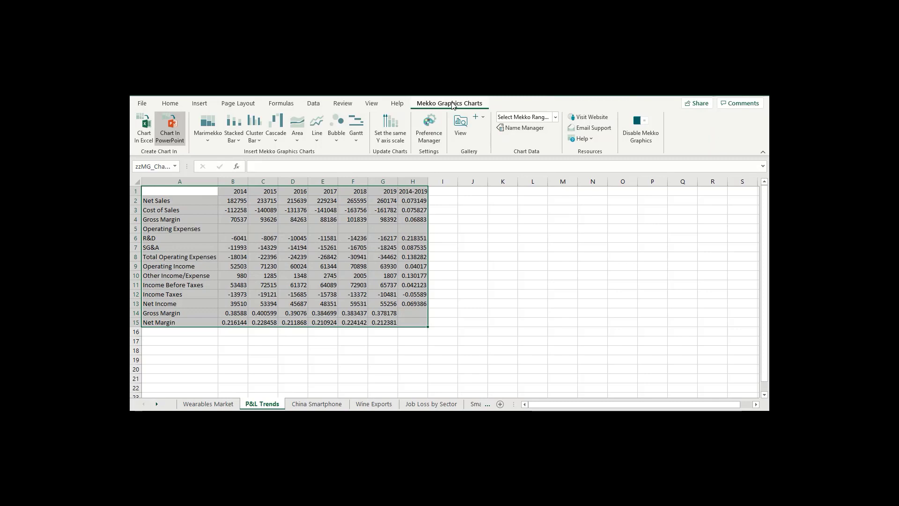
{"action": "left_click", "coordinate": [173, 135]}
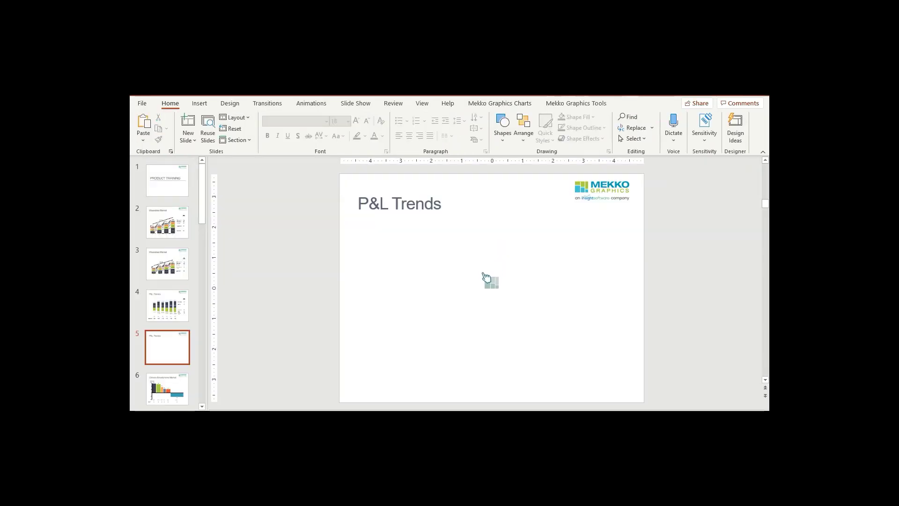
{"action": "left_click", "coordinate": [483, 274]}
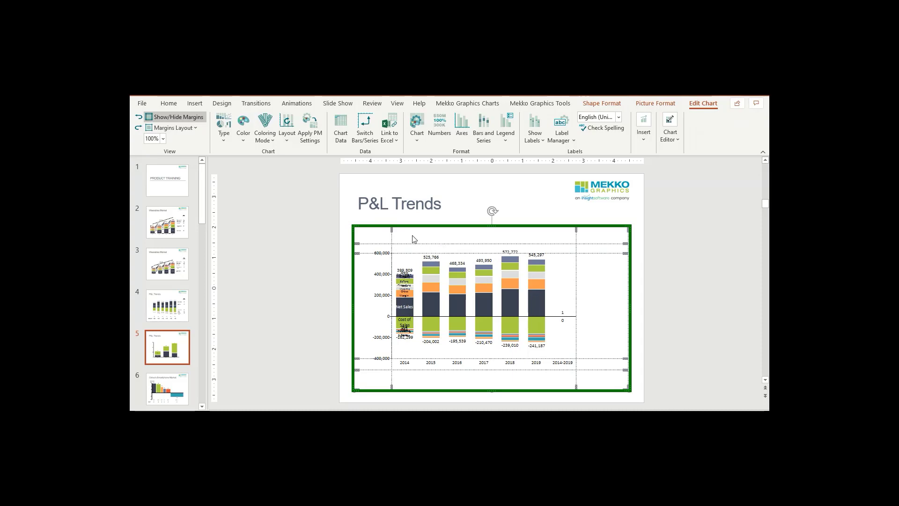
Widen the chart's plot area by moving its left and right margins outward
{"action": "left_click_drag", "start_coordinate": [392, 230], "coordinate": [379, 229]}
{"action": "left_click_drag", "start_coordinate": [577, 228], "coordinate": [606, 247]}
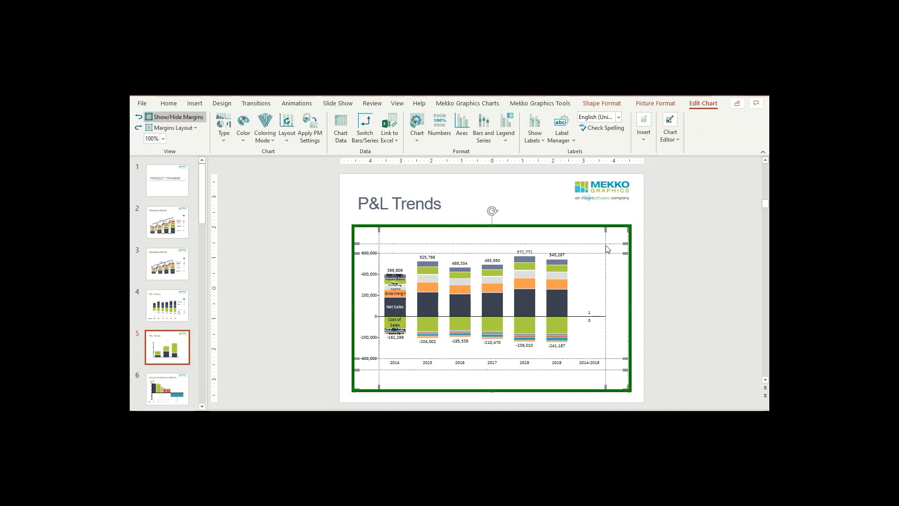
{"action": "left_click_drag", "start_coordinate": [605, 231], "coordinate": [582, 242]}
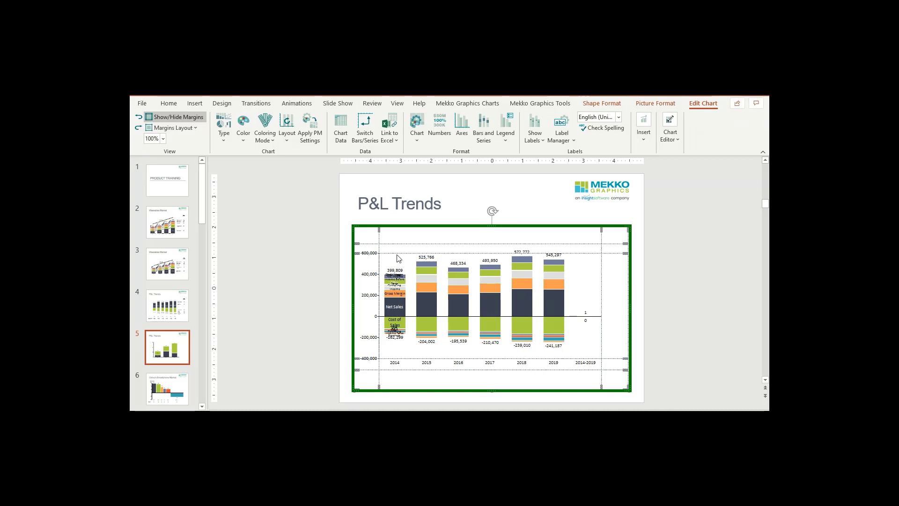
Remove Gross Margin (row 4), Operating Expenses, Total Operating Expenses, Operating Income, Other Income/Expense and Income Before Taxes from the chart's displayed series
{"action": "left_click", "coordinate": [483, 124]}
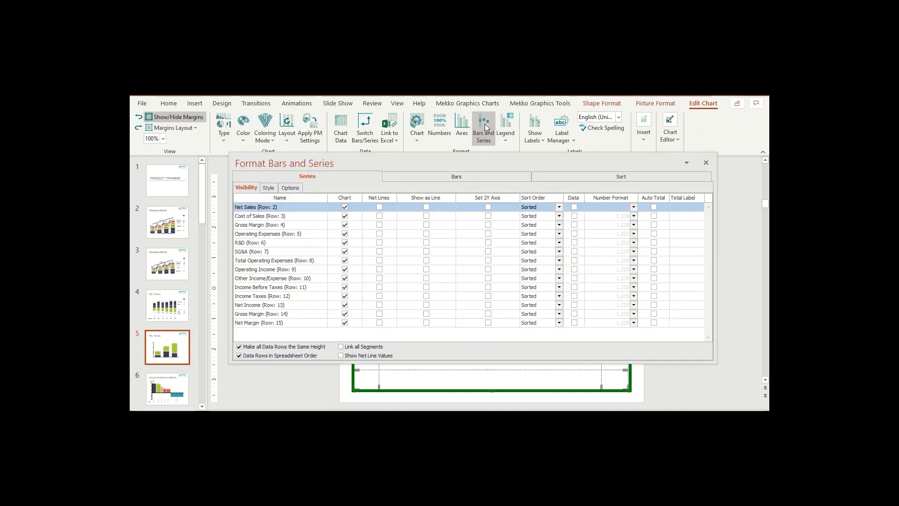
{"action": "left_click", "coordinate": [345, 226]}
{"action": "left_click", "coordinate": [345, 225]}
{"action": "left_click", "coordinate": [346, 235]}
{"action": "left_click", "coordinate": [346, 234]}
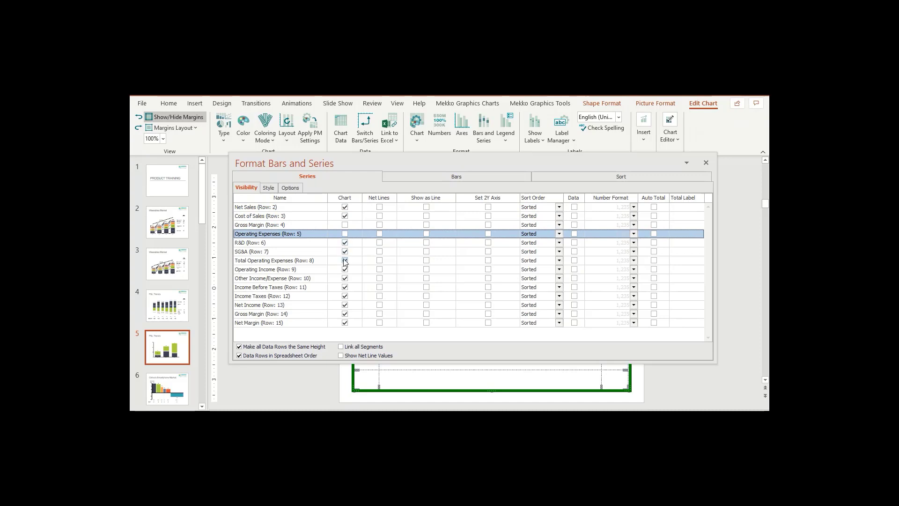
{"action": "left_click", "coordinate": [345, 260]}
{"action": "left_click", "coordinate": [345, 261]}
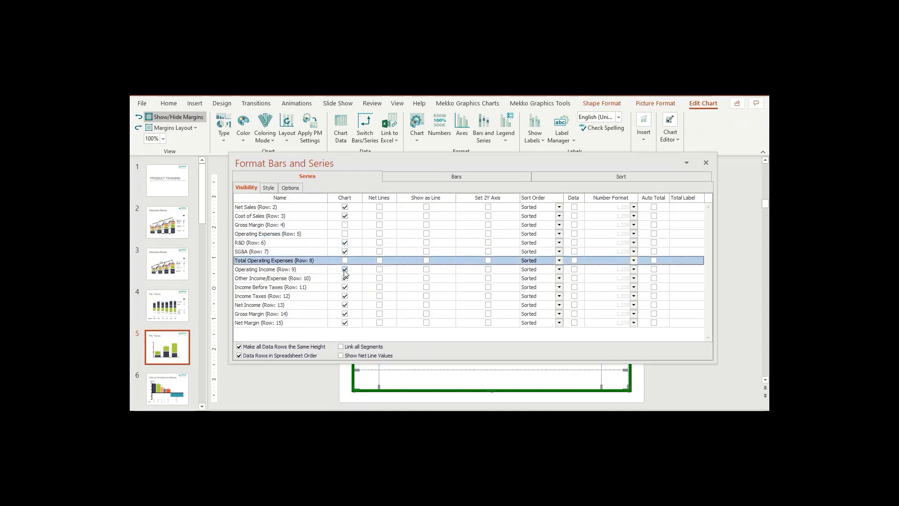
{"action": "left_click", "coordinate": [345, 270]}
{"action": "left_click", "coordinate": [345, 269]}
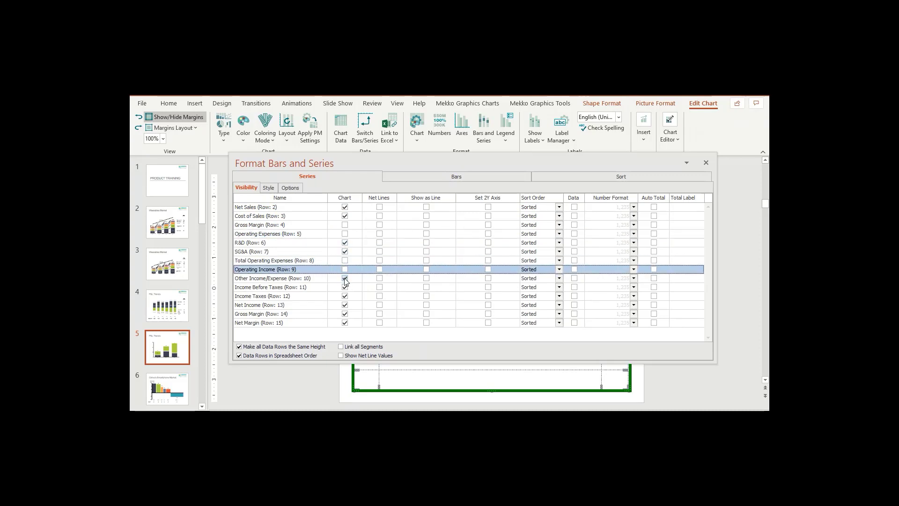
{"action": "left_click", "coordinate": [345, 278]}
{"action": "left_click", "coordinate": [345, 278]}
{"action": "left_click", "coordinate": [345, 287]}
{"action": "left_click", "coordinate": [345, 287]}
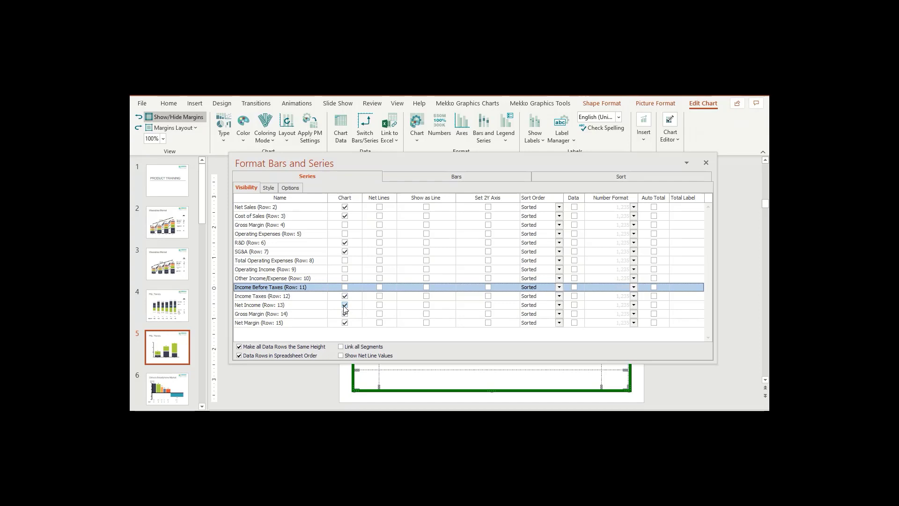
Display Net Income as net lines, and show Gross Margin (row 14) and Net Margin (row 15) as data rows instead of chart series
{"action": "left_click", "coordinate": [379, 306]}
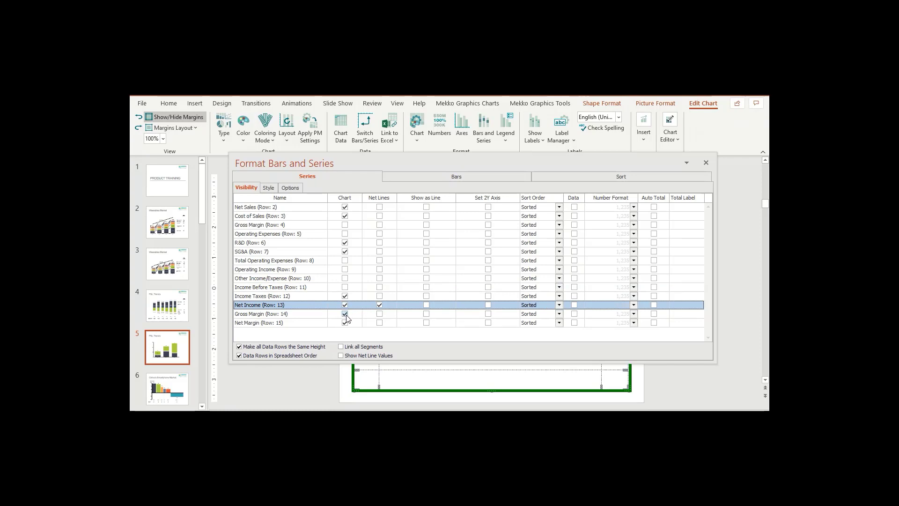
{"action": "left_click", "coordinate": [345, 313]}
{"action": "left_click", "coordinate": [345, 314]}
{"action": "left_click", "coordinate": [345, 323]}
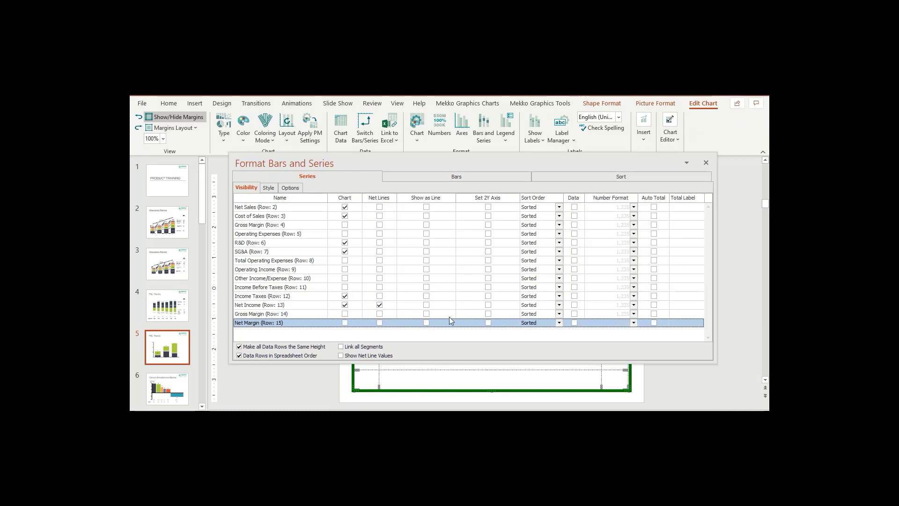
{"action": "left_click", "coordinate": [573, 314]}
{"action": "left_click", "coordinate": [575, 314]}
{"action": "left_click", "coordinate": [574, 323]}
{"action": "left_click", "coordinate": [575, 323]}
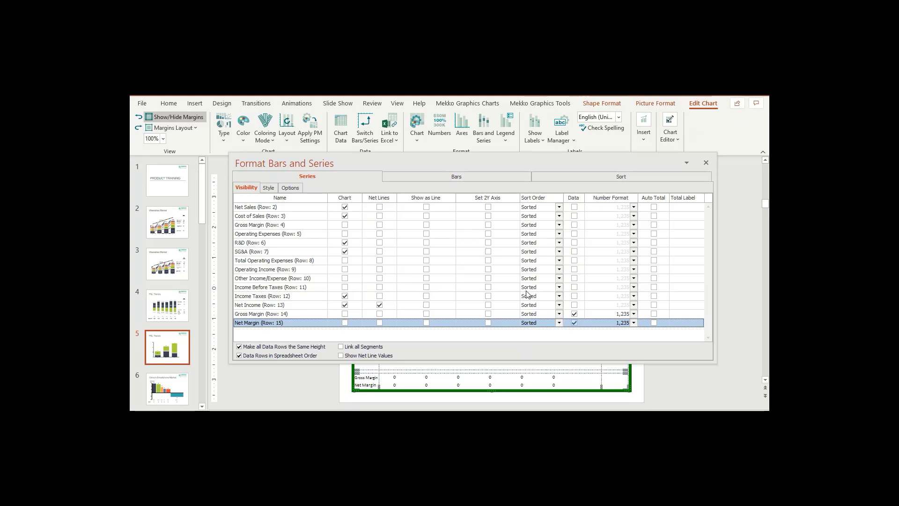
Remove the 2014-2019 bar from the chart and display it as a CAGR column
{"action": "left_click", "coordinate": [437, 176]}
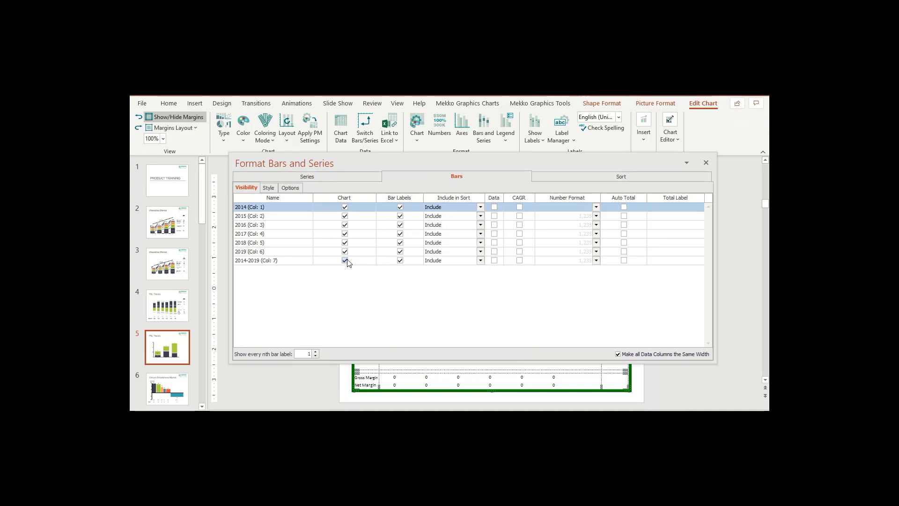
{"action": "left_click", "coordinate": [519, 261]}
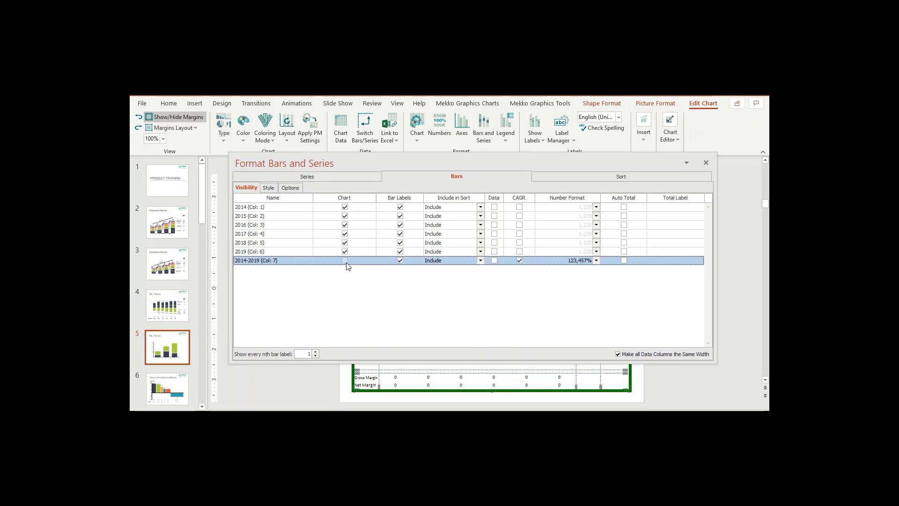
{"action": "left_click", "coordinate": [705, 164]}
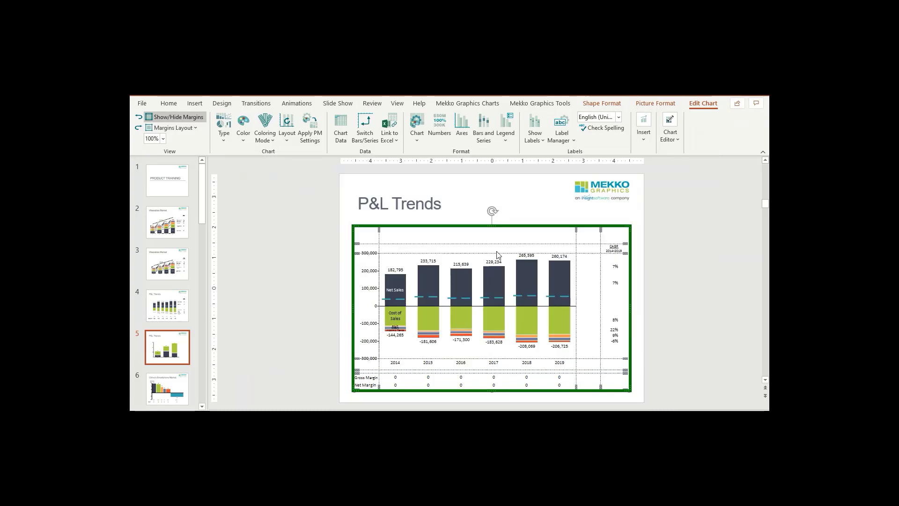
Add a legend positioned as Align To CAGR, adjusting the plot area's right and upper margins to fit
{"action": "left_click_drag", "start_coordinate": [576, 231], "coordinate": [562, 242]}
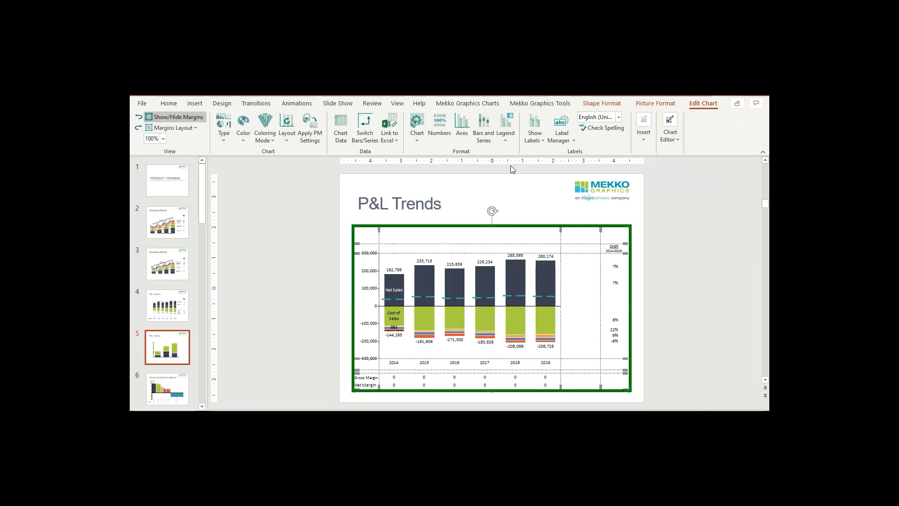
{"action": "left_click", "coordinate": [504, 126]}
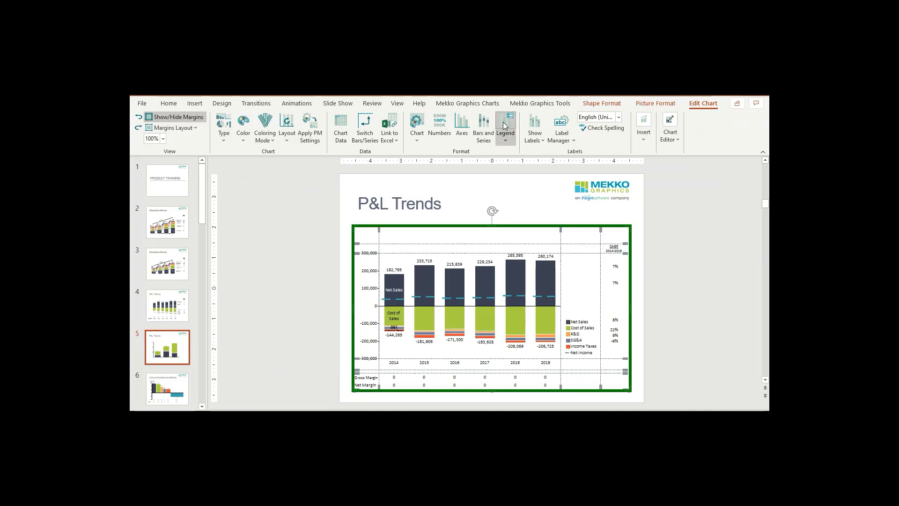
{"action": "left_click", "coordinate": [579, 315]}
{"action": "double_click", "coordinate": [579, 314]}
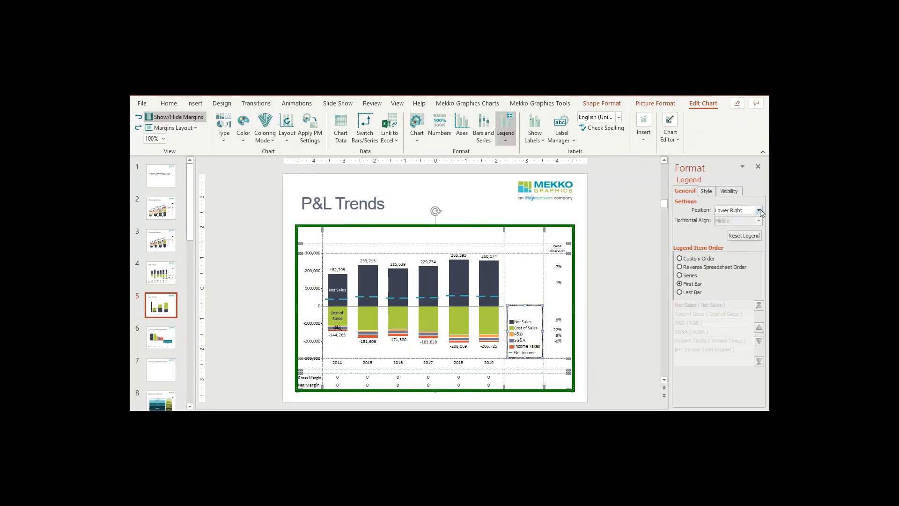
{"action": "left_click", "coordinate": [759, 210]}
{"action": "left_click", "coordinate": [747, 242]}
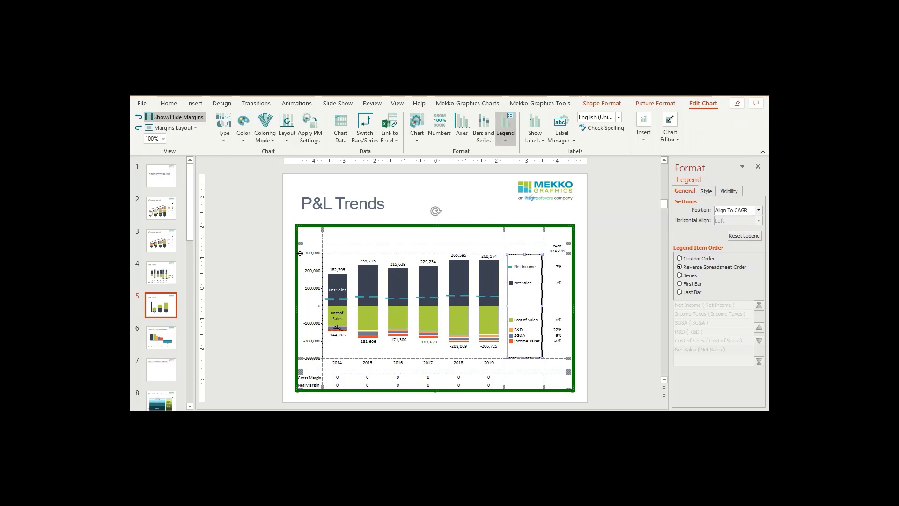
{"action": "left_click_drag", "start_coordinate": [299, 253], "coordinate": [299, 255]}
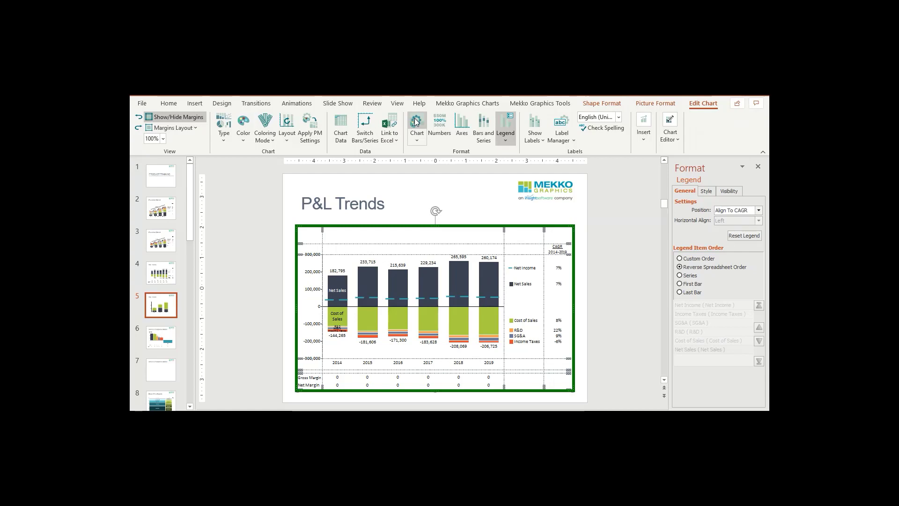
Hide the X axis, Y axis and all segment labels, and show the net line values on the chart
{"action": "left_click", "coordinate": [415, 121]}
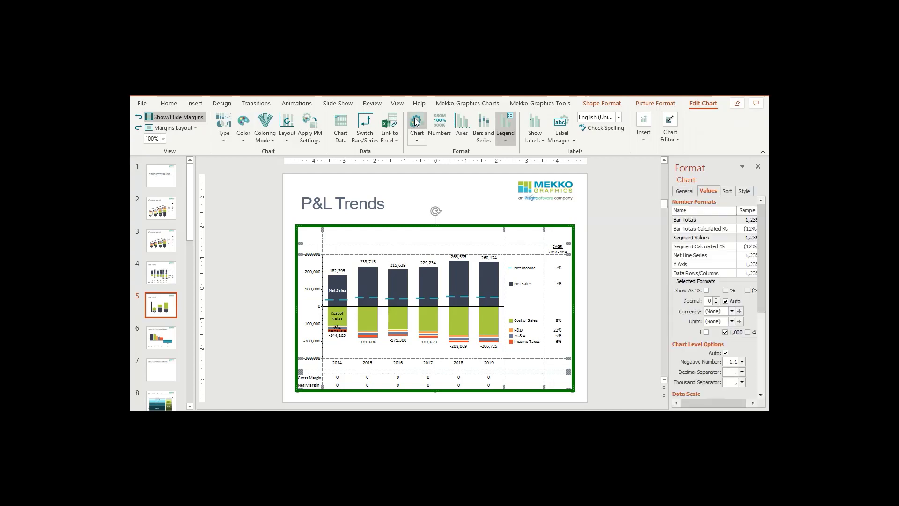
{"action": "left_click", "coordinate": [683, 191]}
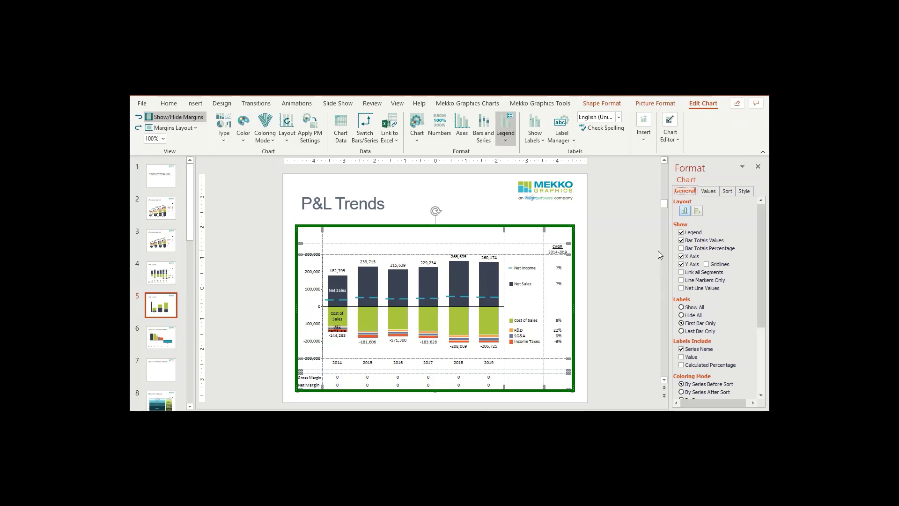
{"action": "left_click", "coordinate": [682, 257]}
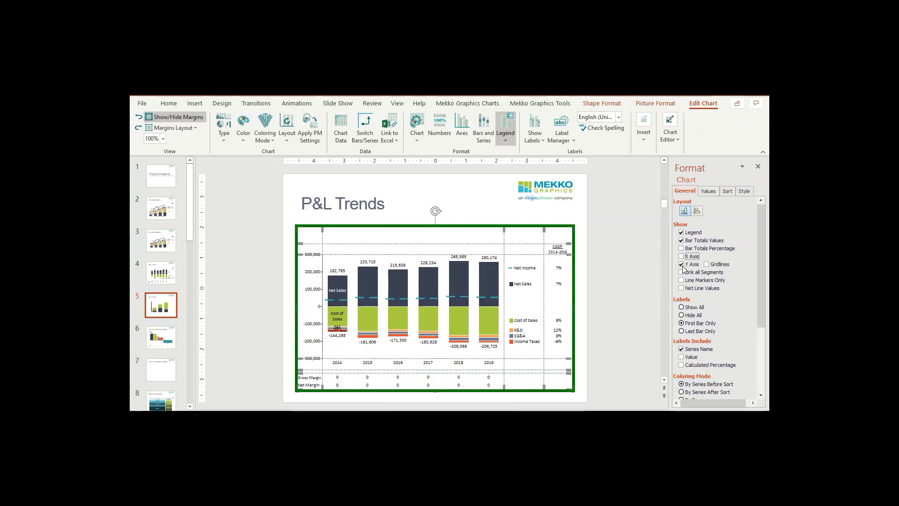
{"action": "left_click", "coordinate": [682, 264]}
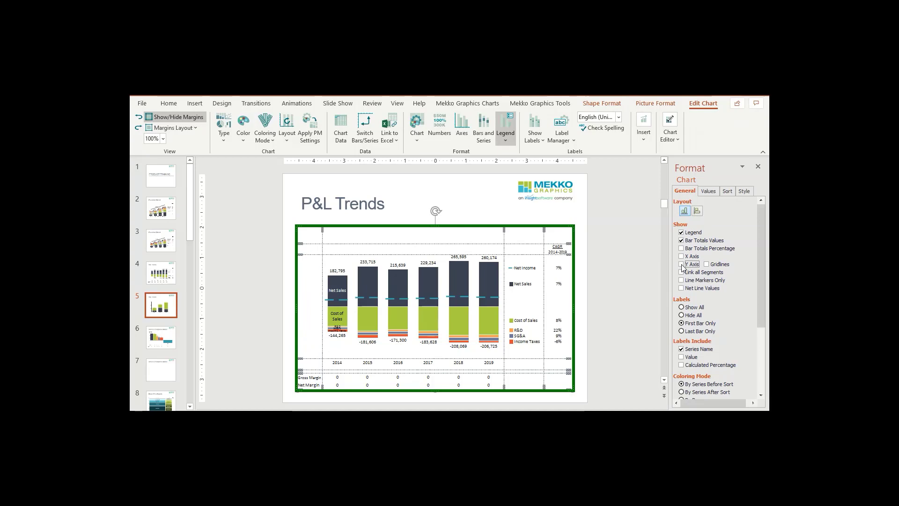
{"action": "left_click", "coordinate": [681, 288]}
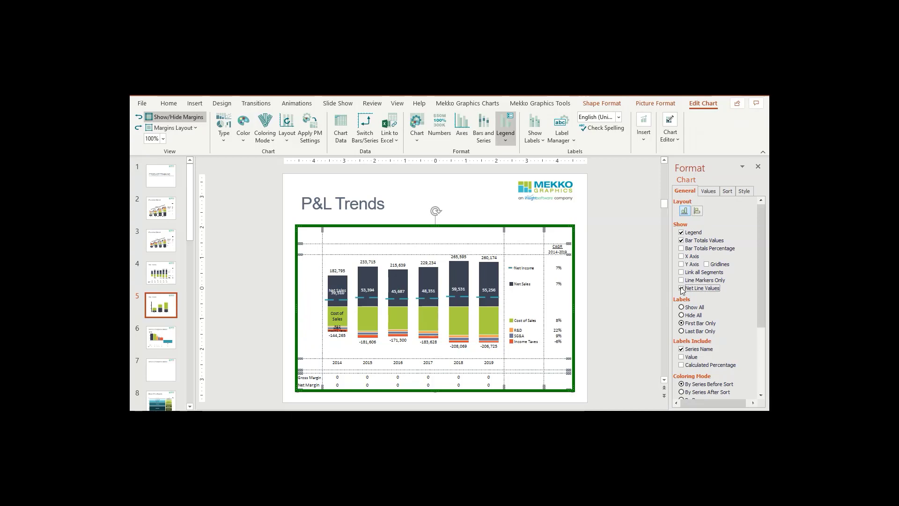
{"action": "left_click", "coordinate": [680, 315]}
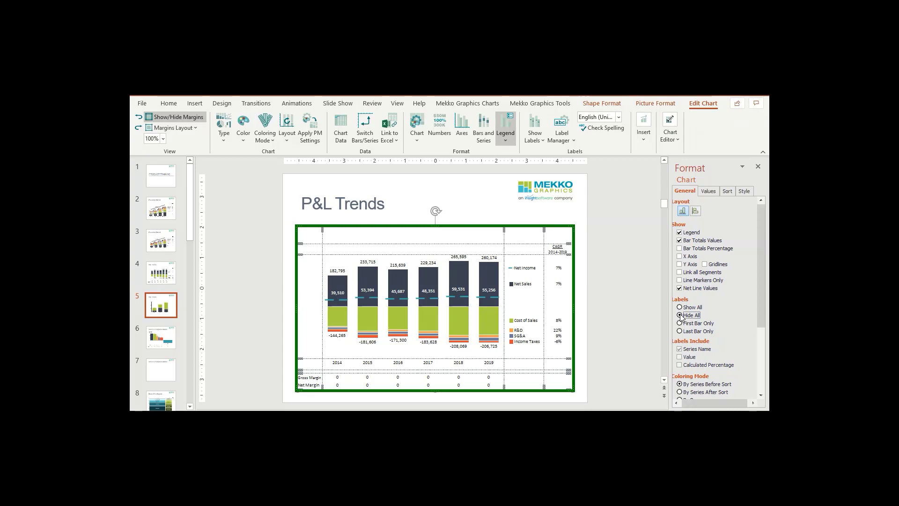
Set the Y axis data scale exponent to 3 so values are divided by a thousand
{"action": "left_click", "coordinate": [707, 190]}
{"action": "left_click", "coordinate": [761, 396]}
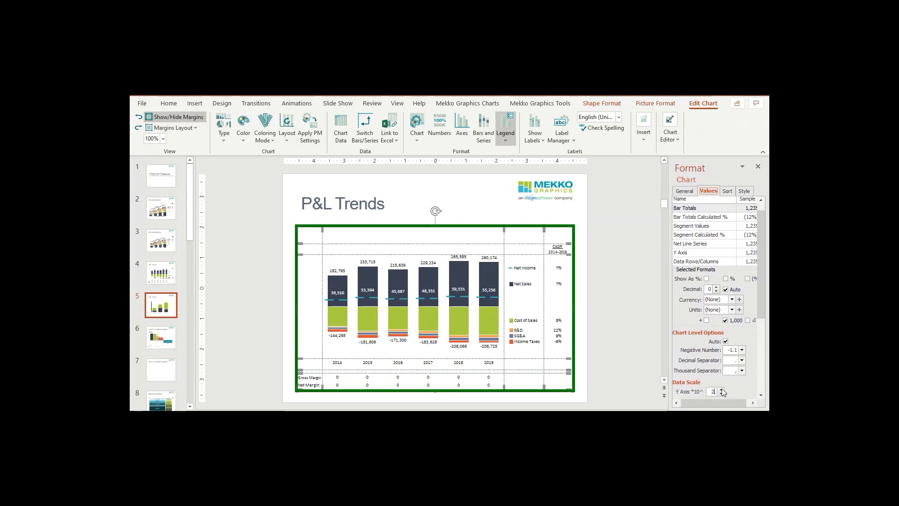
{"action": "left_click", "coordinate": [722, 389]}
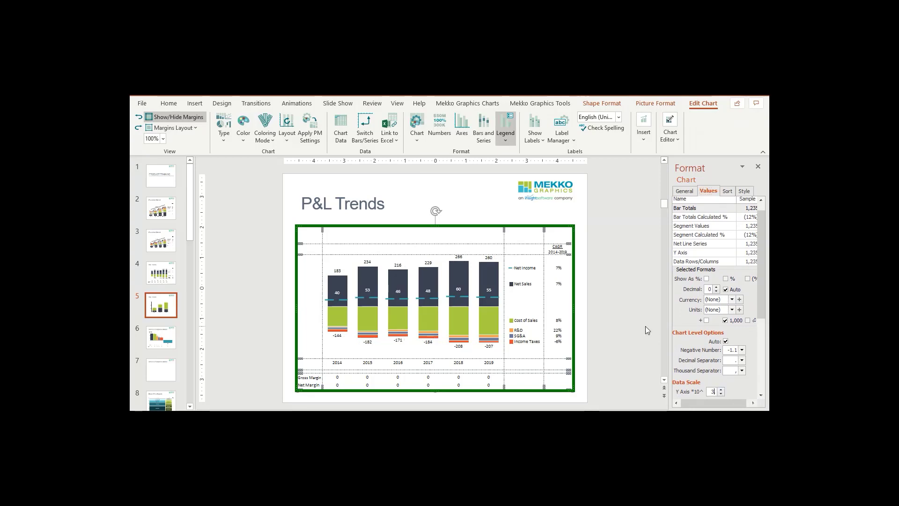
Format bar totals and net line values with 1 decimal, $ currency and B units, and show data rows and columns as percentages
{"action": "left_click", "coordinate": [693, 245], "text": "ctrl"}
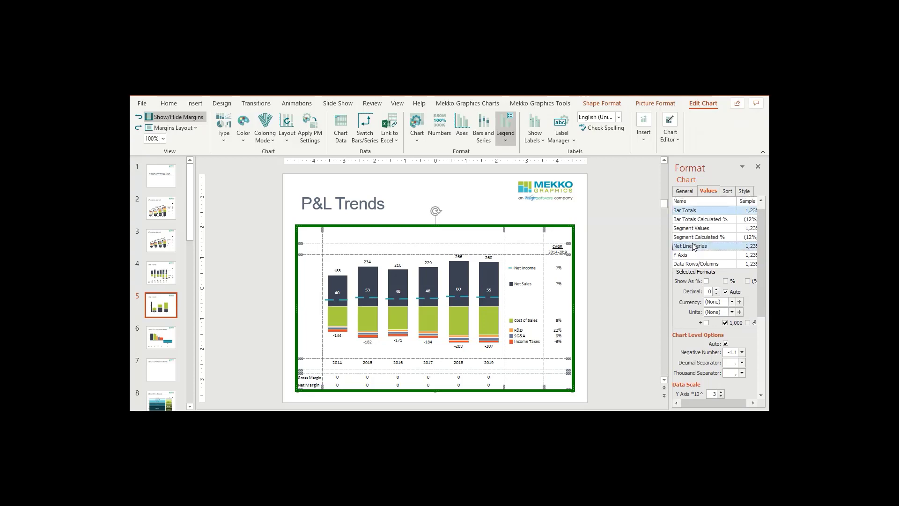
{"action": "left_click", "coordinate": [716, 289]}
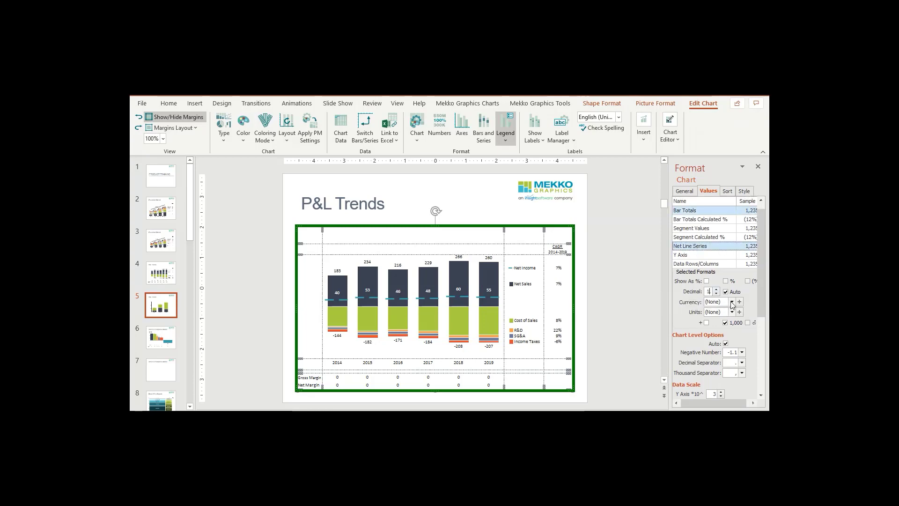
{"action": "left_click", "coordinate": [731, 302]}
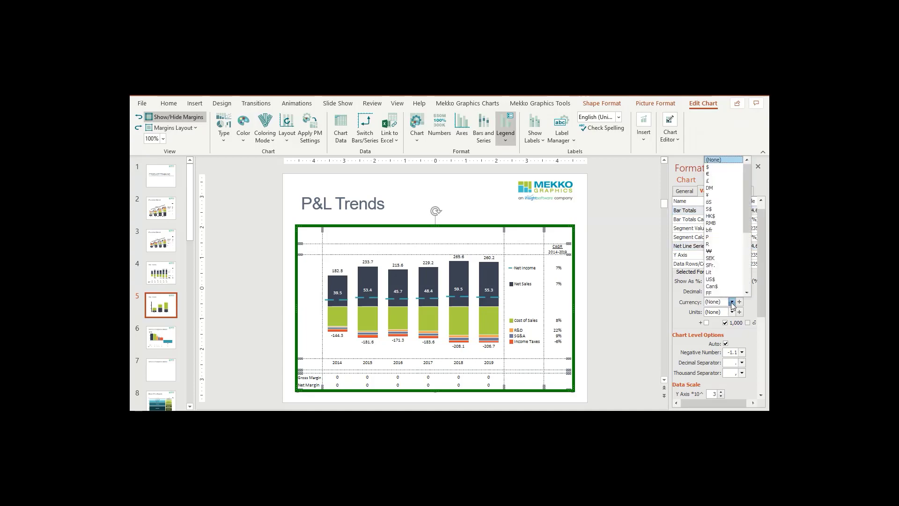
{"action": "left_click", "coordinate": [719, 168]}
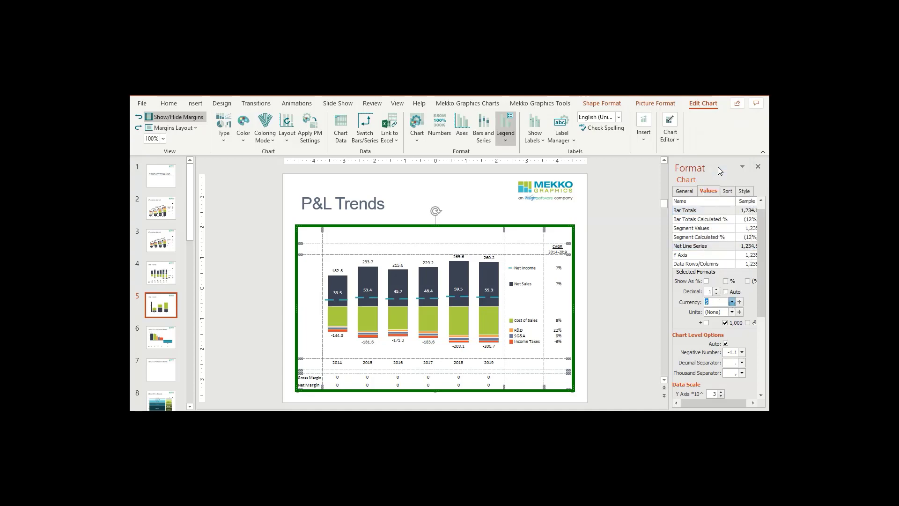
{"action": "left_click", "coordinate": [732, 311]}
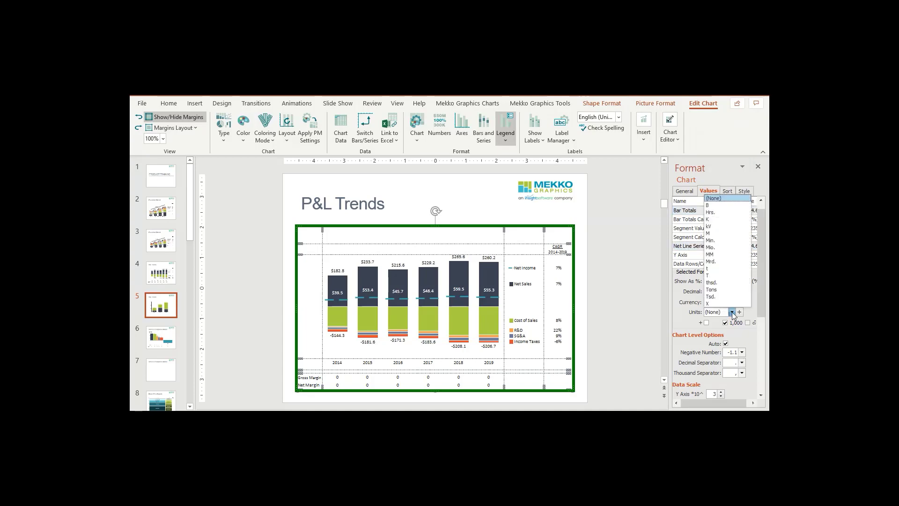
{"action": "key", "text": "Down"}
{"action": "key", "text": "Return"}
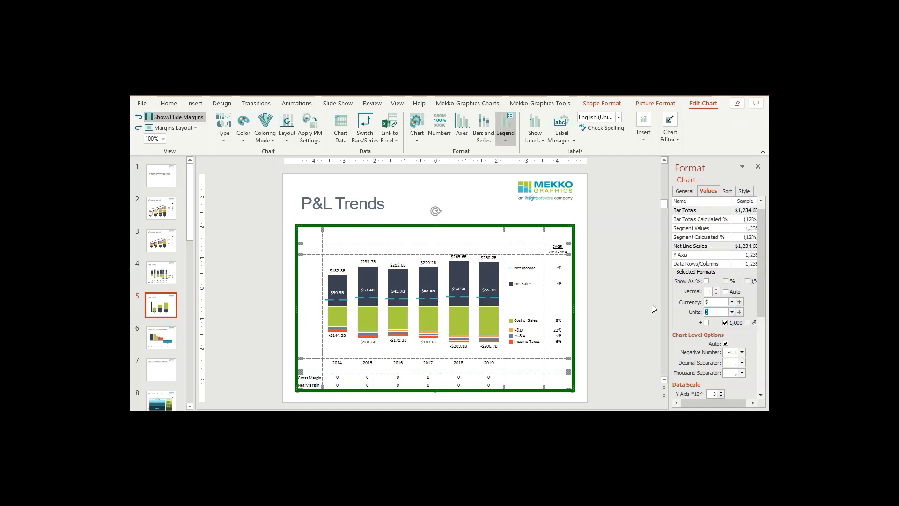
{"action": "left_click", "coordinate": [695, 263]}
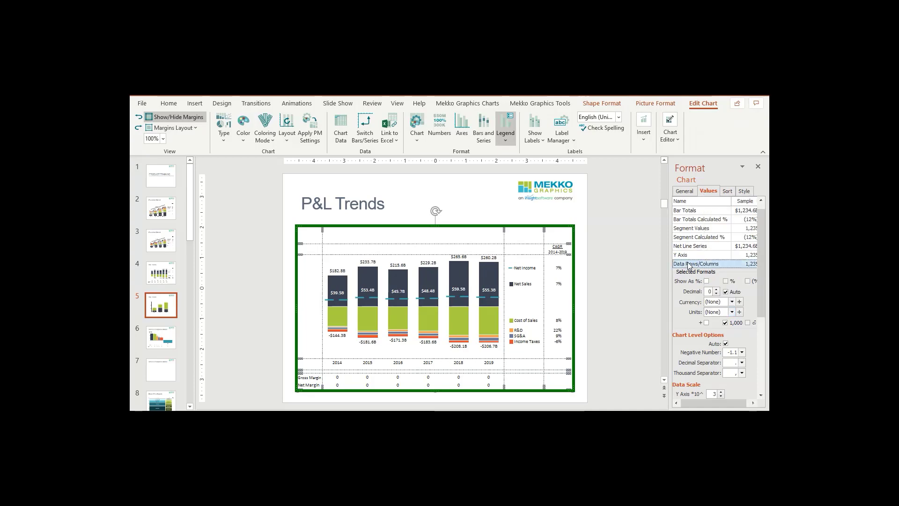
{"action": "left_click", "coordinate": [707, 281]}
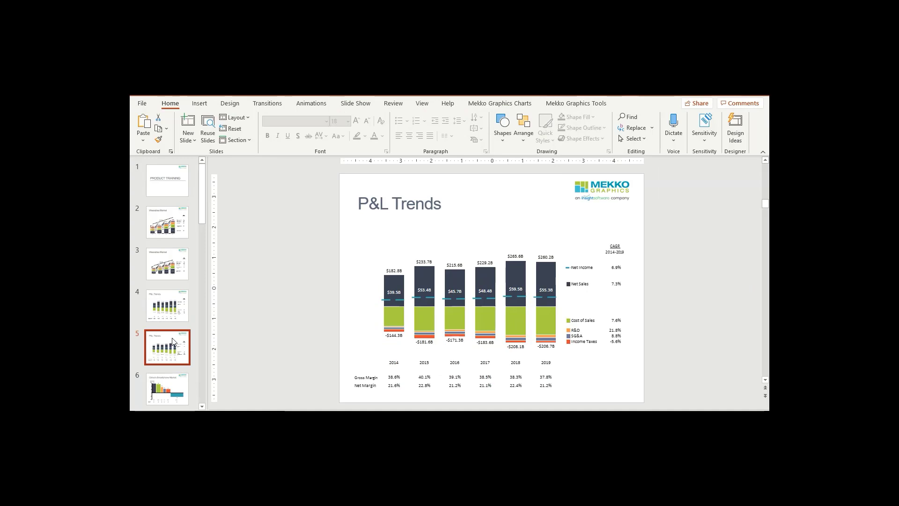
Review the finished China's Smartphone Market example on slide 6 and switch to the China Smartphone sheet in Excel
{"action": "left_click", "coordinate": [172, 314]}
{"action": "left_click", "coordinate": [180, 383]}
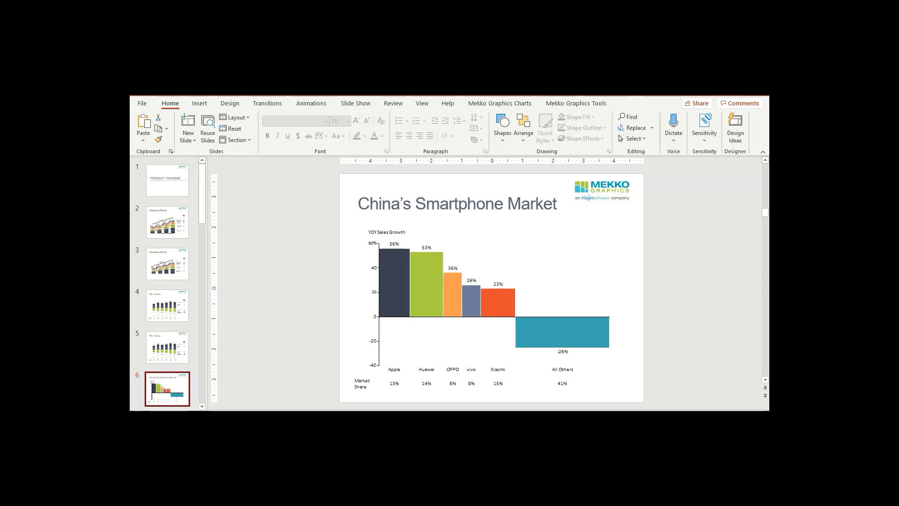
{"action": "key", "text": "alt+Tab"}
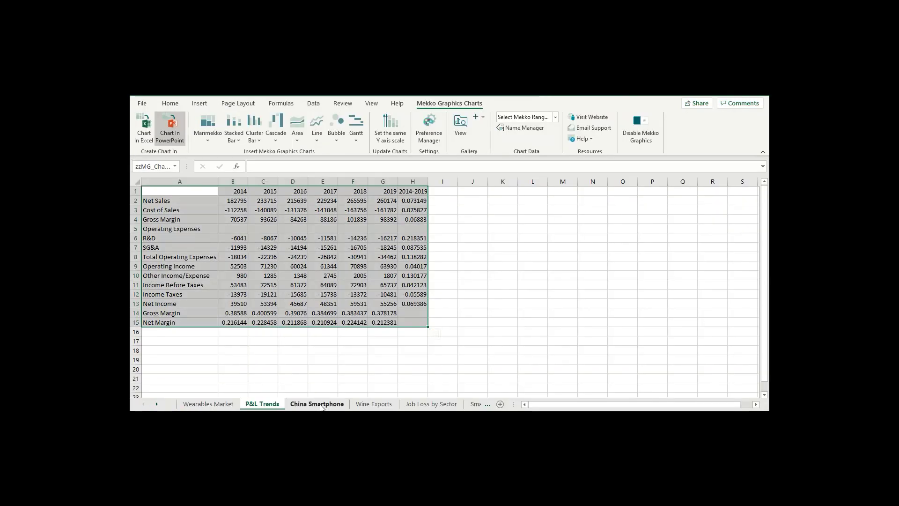
{"action": "left_click", "coordinate": [321, 406]}
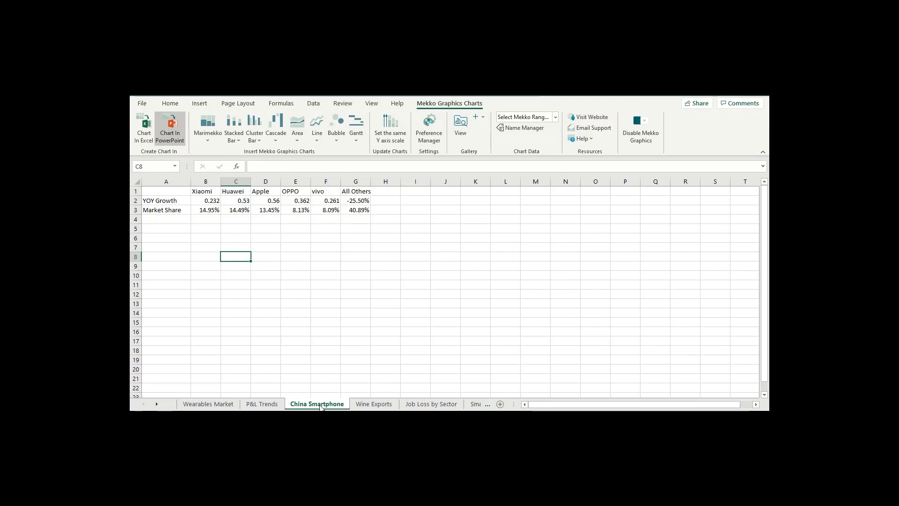
Create a stacked bar chart in Excel from the company names and YOY Growth row, A1:G2
{"action": "left_click", "coordinate": [167, 189]}
{"action": "key", "text": "shift+Down"}
{"action": "key", "text": "shift+Right"}
{"action": "key", "text": "shift+Right"}
{"action": "key", "text": "shift+Right"}
{"action": "key", "text": "shift+Right"}
{"action": "key", "text": "shift+Right"}
{"action": "key", "text": "shift+Right"}
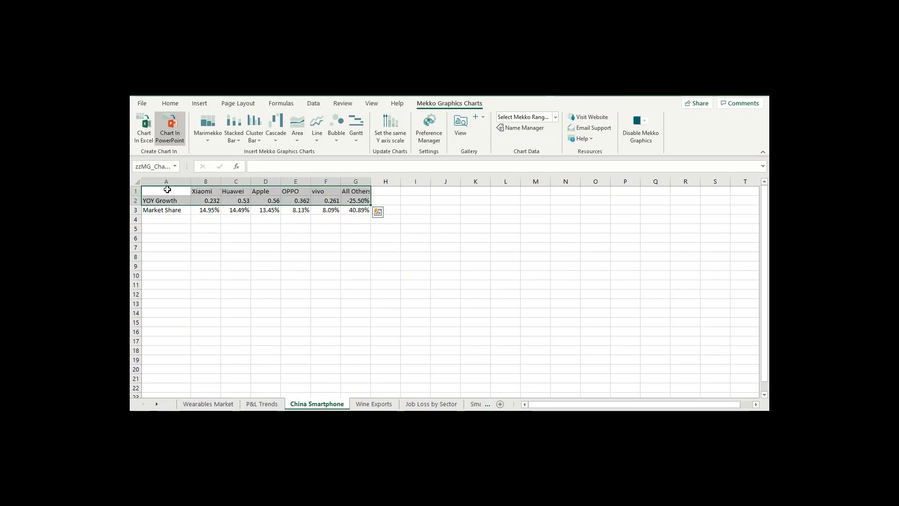
{"action": "left_click", "coordinate": [142, 131]}
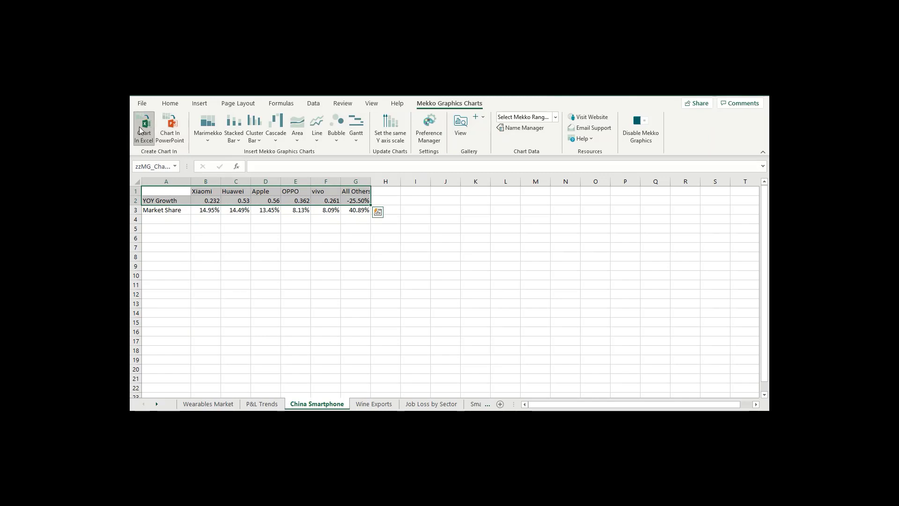
{"action": "left_click", "coordinate": [233, 121]}
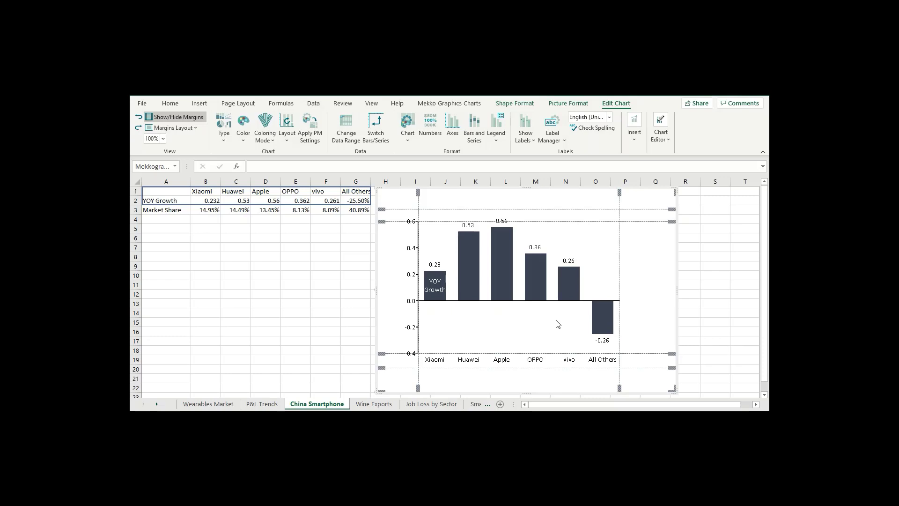
Create a Bar Mekko chart in PowerPoint from A1:G3, covering the YOY Growth and Market Share rows
{"action": "left_click", "coordinate": [312, 266]}
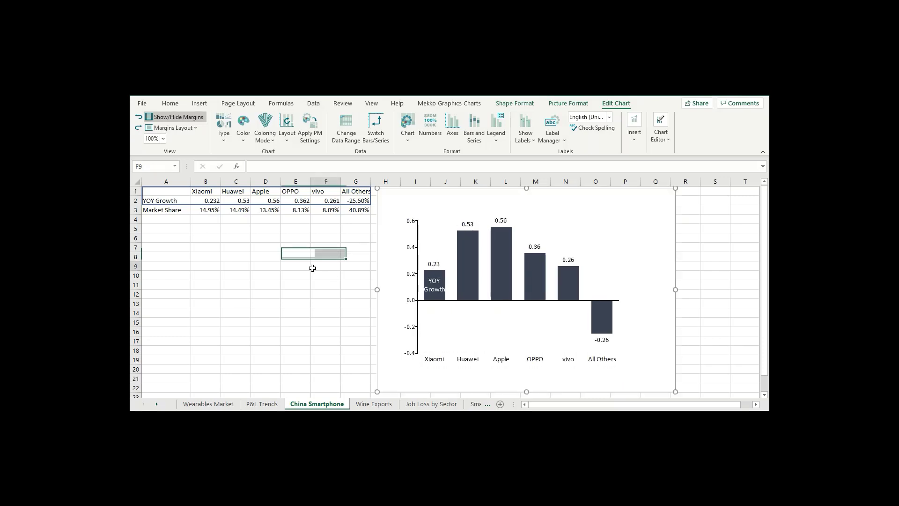
{"action": "left_click", "coordinate": [183, 193]}
{"action": "key", "text": "shift+Down"}
{"action": "key", "text": "shift+Down"}
{"action": "key", "text": "shift+Right"}
{"action": "key", "text": "shift+Right"}
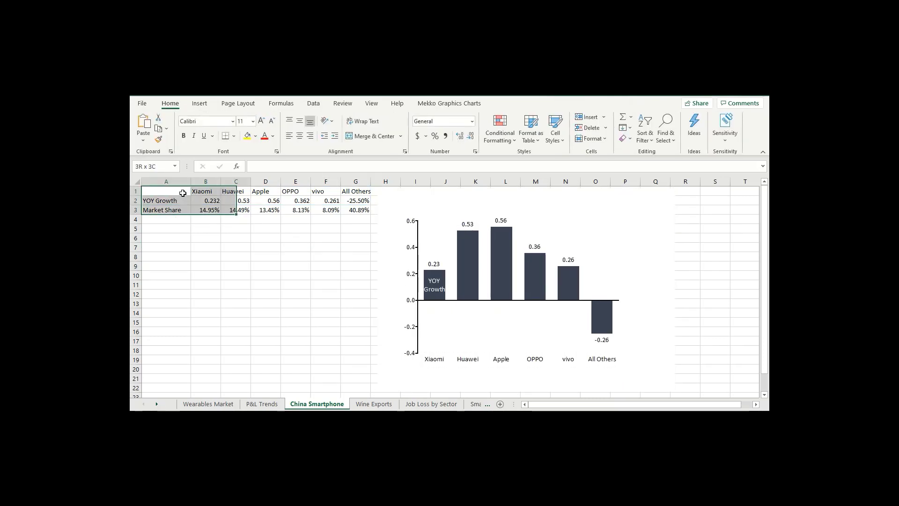
{"action": "key", "text": "shift+Right"}
{"action": "key", "text": "shift+Right"}
{"action": "key", "text": "shift+Right"}
{"action": "key", "text": "shift+Right"}
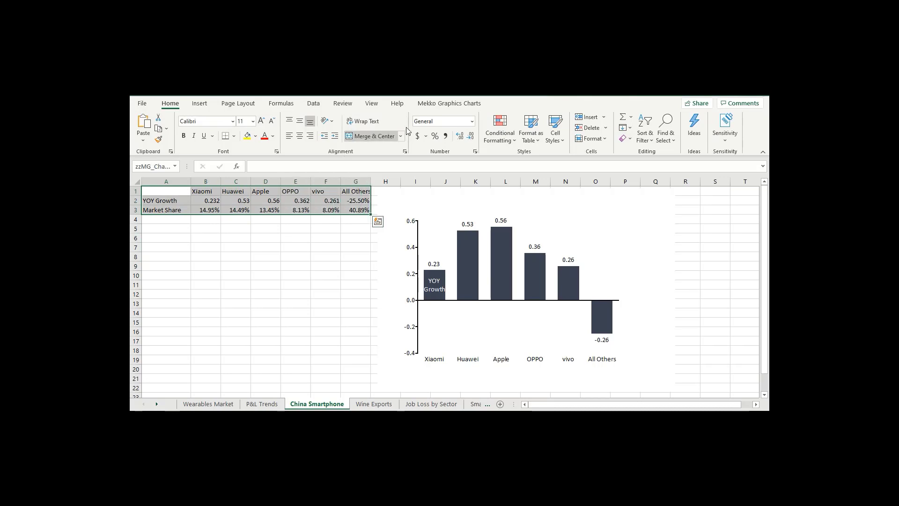
{"action": "left_click", "coordinate": [435, 103]}
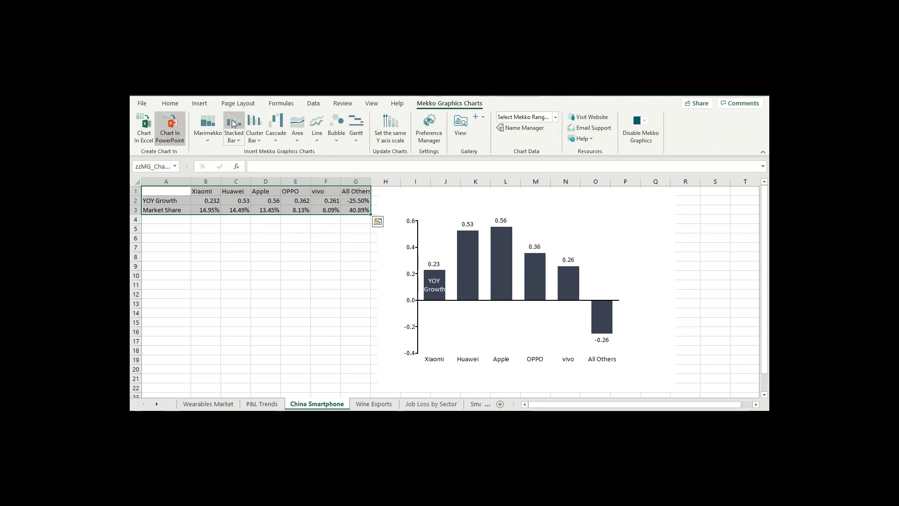
{"action": "left_click", "coordinate": [216, 140]}
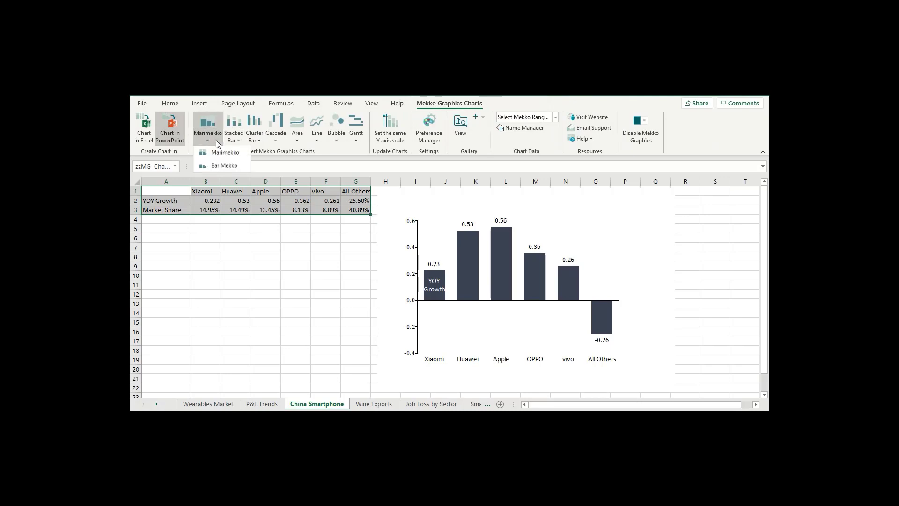
{"action": "left_click", "coordinate": [224, 167]}
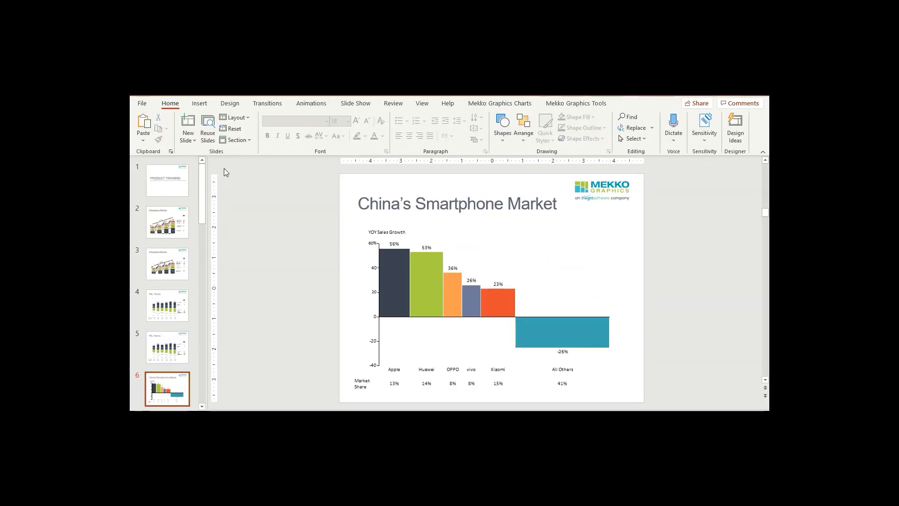
Place the Bar Mekko chart on slide 7, the second China's Smartphone Market slide
{"action": "left_click", "coordinate": [202, 407]}
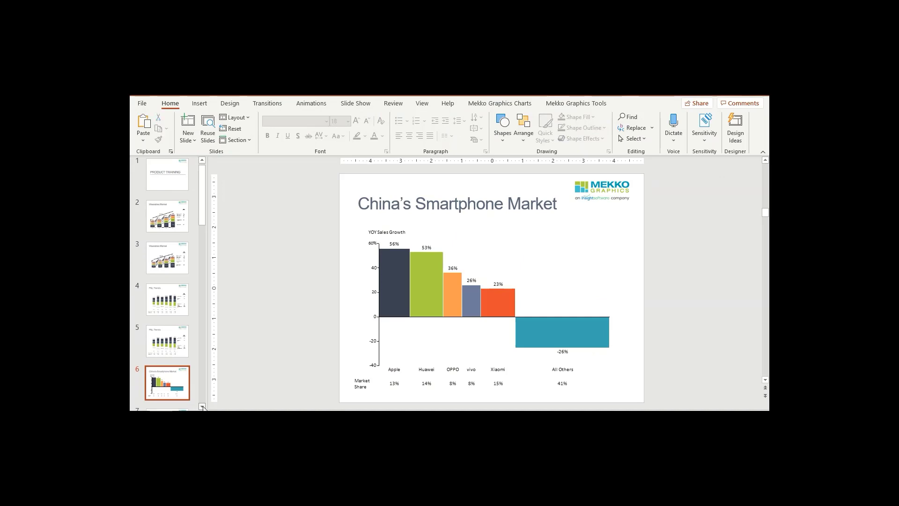
{"action": "left_click", "coordinate": [202, 406]}
{"action": "left_click", "coordinate": [202, 406]}
{"action": "left_click", "coordinate": [167, 401]}
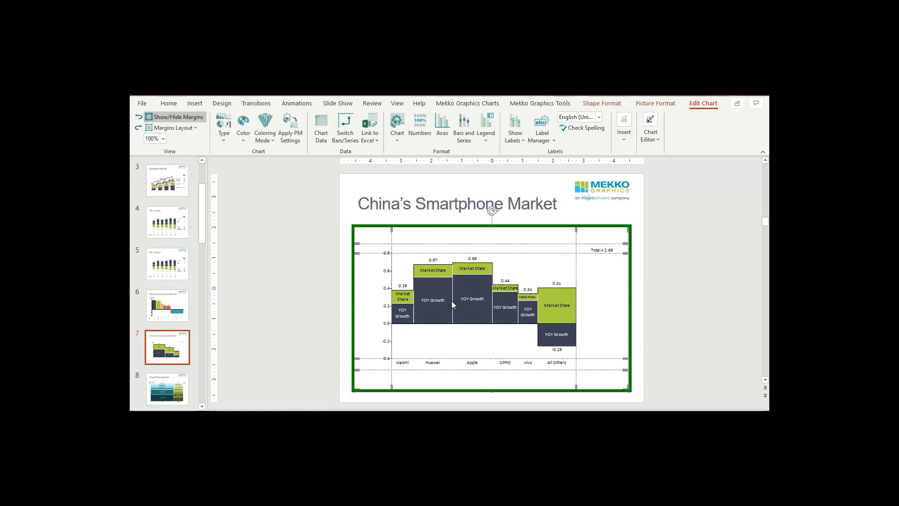
Show the Market Share series as a data row only and widen the plot area by reducing its right margin
{"action": "right_click", "coordinate": [440, 278]}
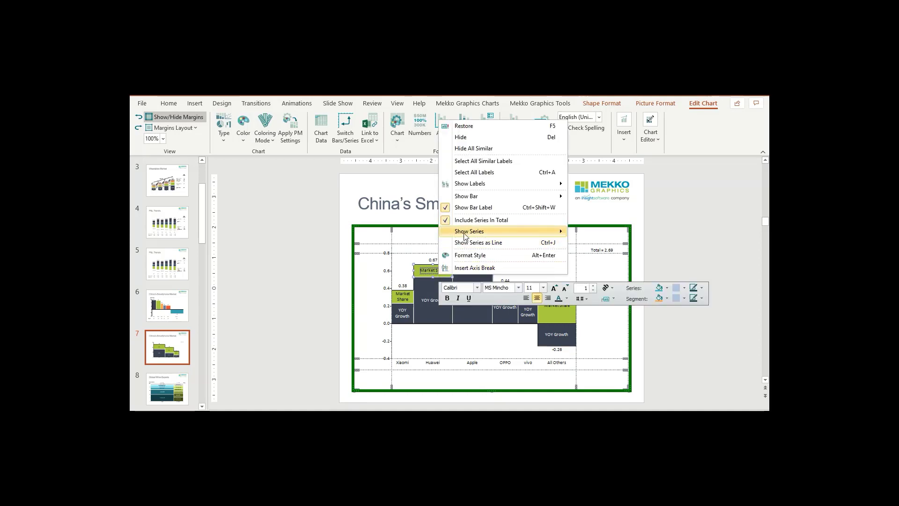
{"action": "mouse_move", "coordinate": [465, 236]}
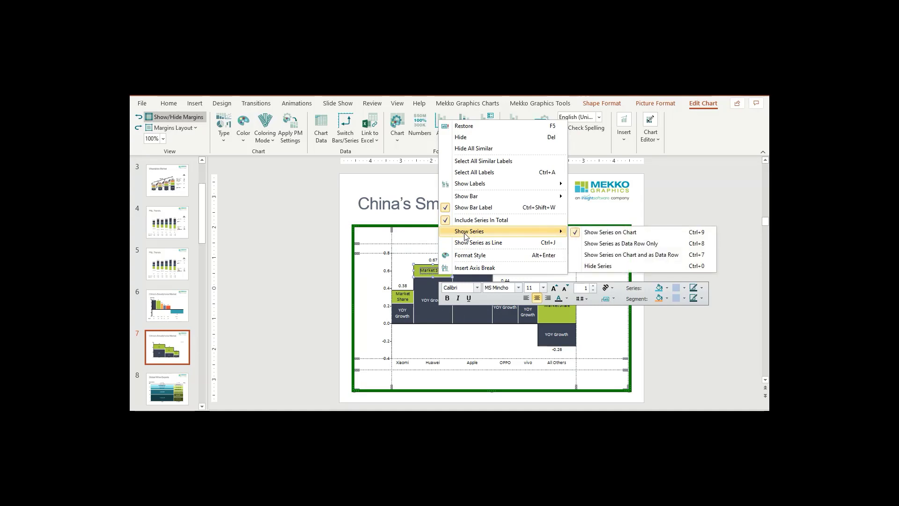
{"action": "left_click", "coordinate": [594, 246]}
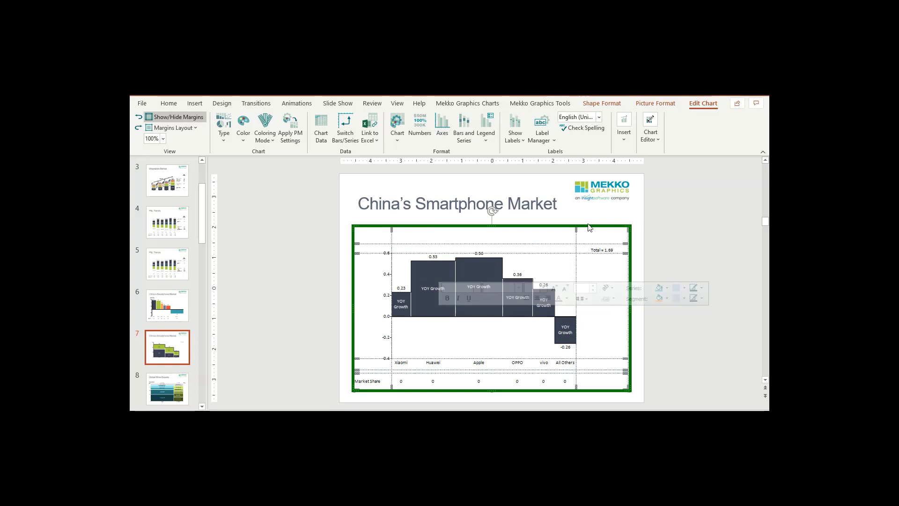
{"action": "left_click_drag", "start_coordinate": [577, 228], "coordinate": [599, 228]}
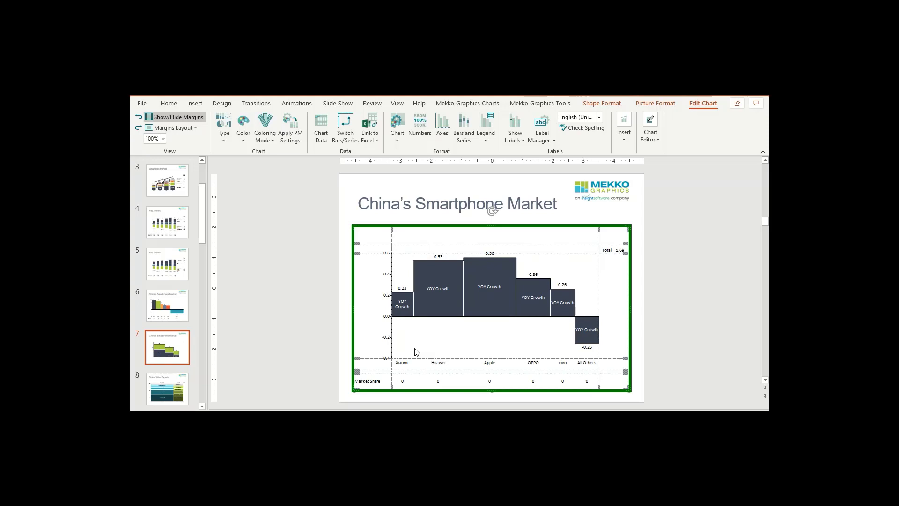
Open the general formatting options of the Bar Mekko chart
{"action": "left_click", "coordinate": [396, 123]}
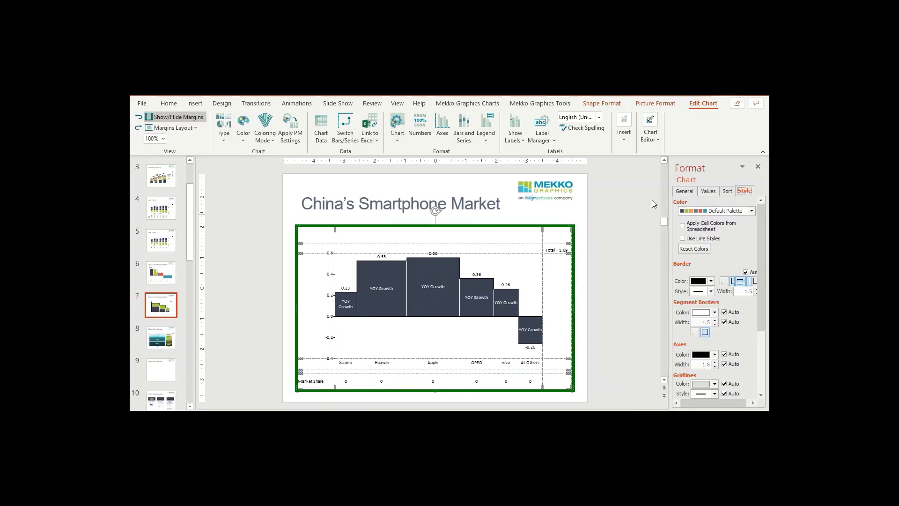
{"action": "left_click", "coordinate": [684, 191]}
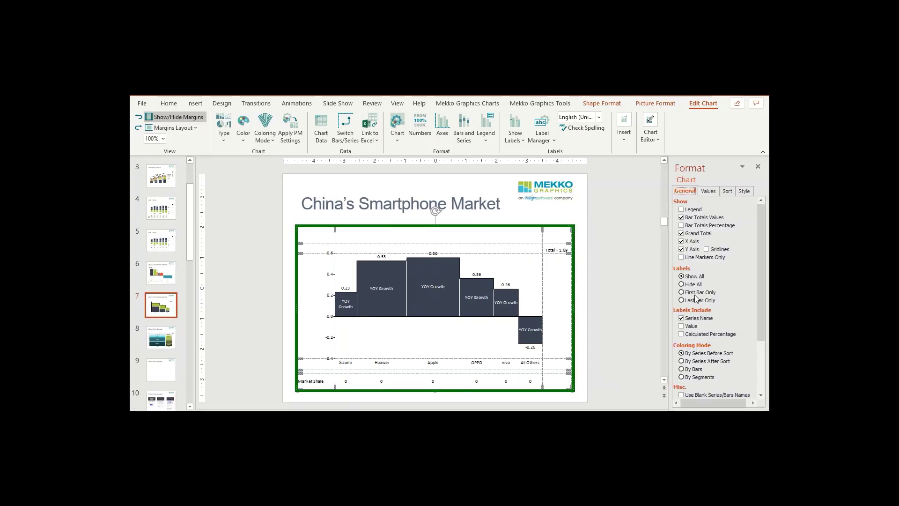
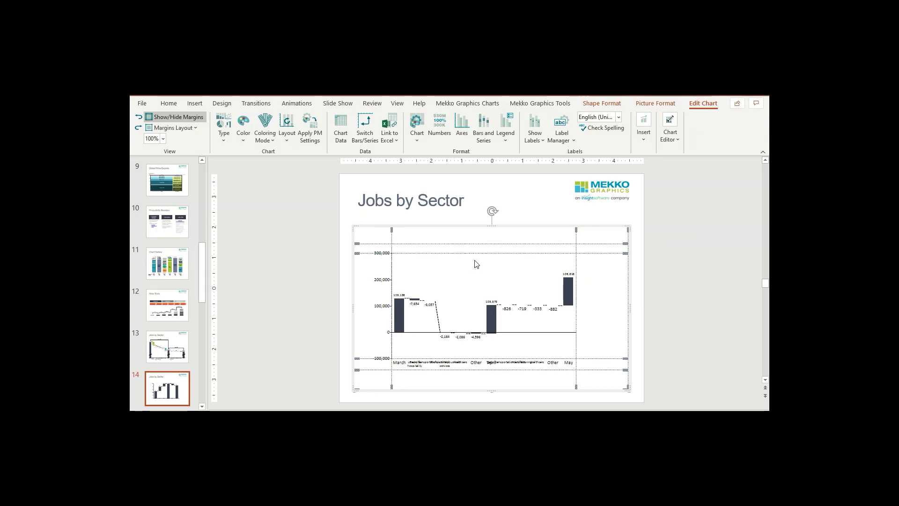
In the Jobs by Sector chart, make April and May total bars and remove that setting from Professional/business services and Other (Col: 6)
{"action": "left_click", "coordinate": [485, 129]}
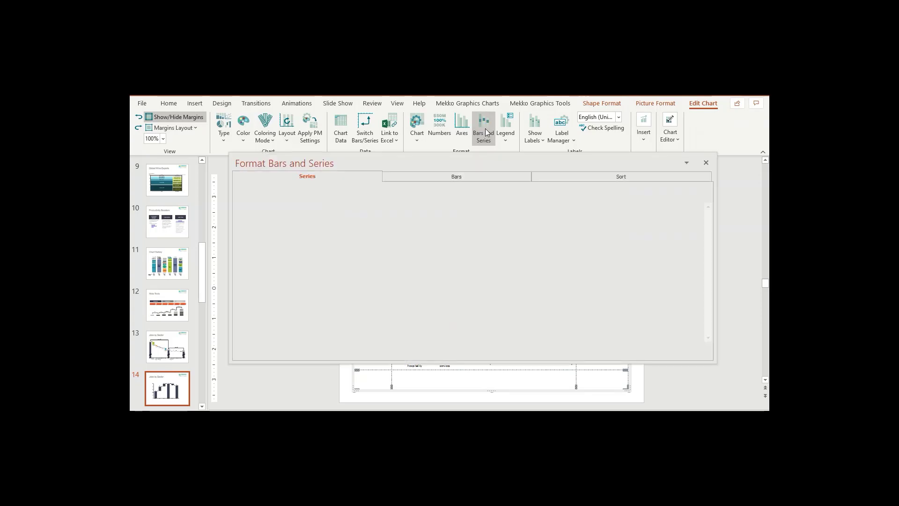
{"action": "left_click", "coordinate": [409, 176]}
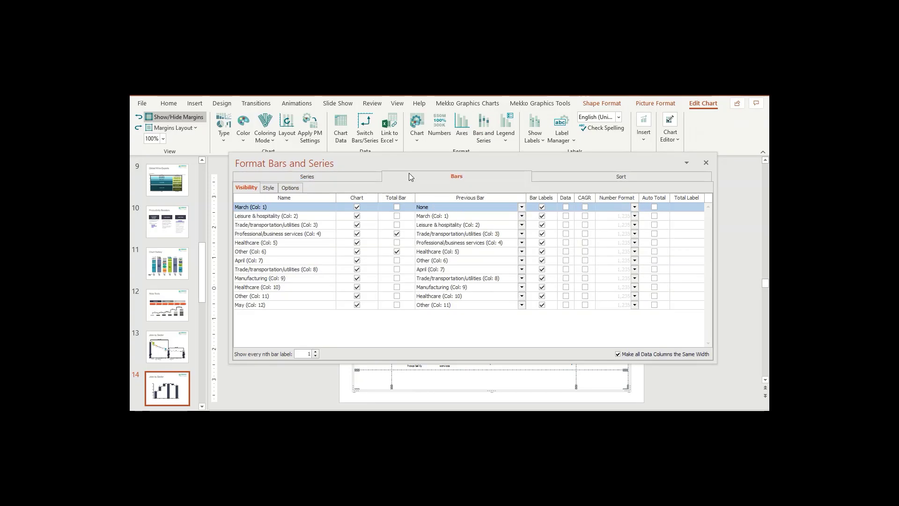
{"action": "left_click", "coordinate": [396, 234]}
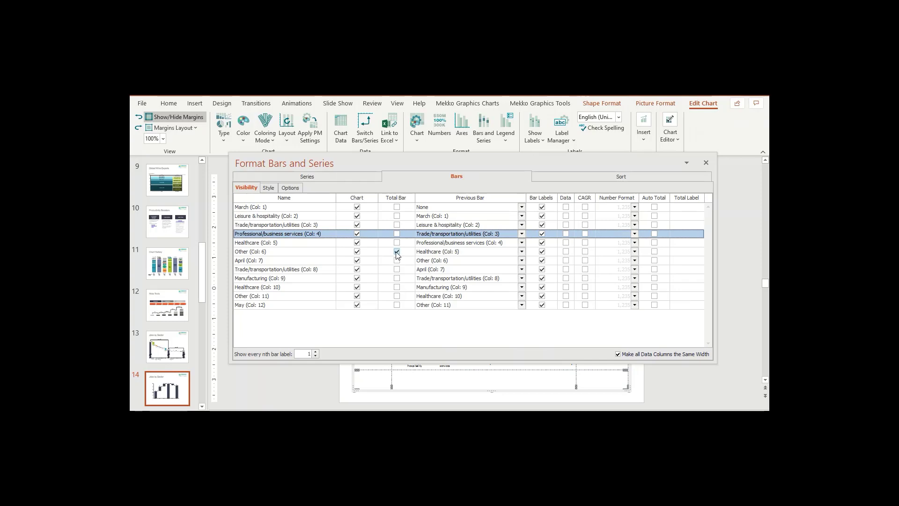
{"action": "left_click", "coordinate": [397, 251]}
{"action": "left_click", "coordinate": [396, 261]}
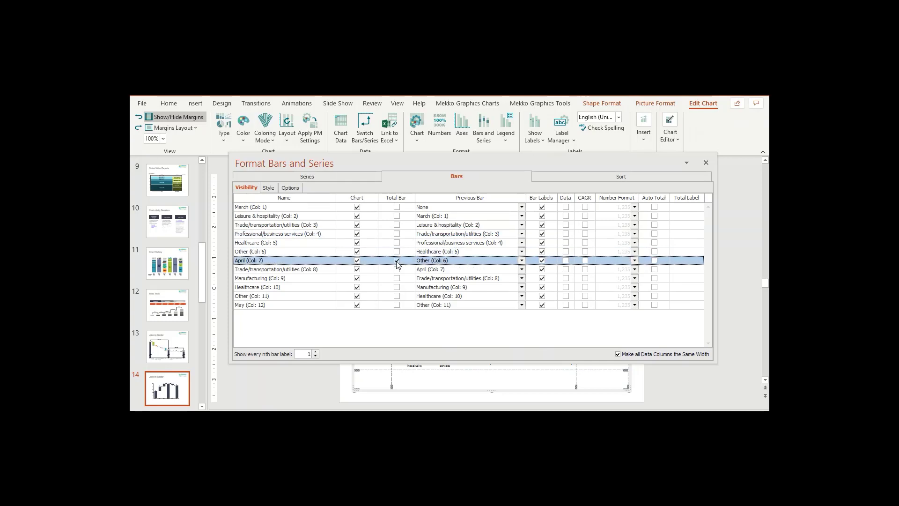
{"action": "left_click", "coordinate": [398, 306]}
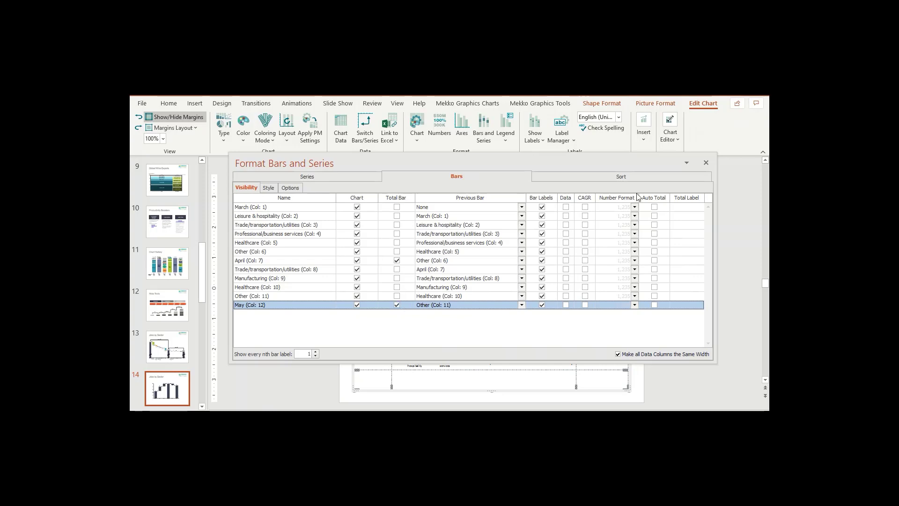
{"action": "left_click", "coordinate": [706, 163]}
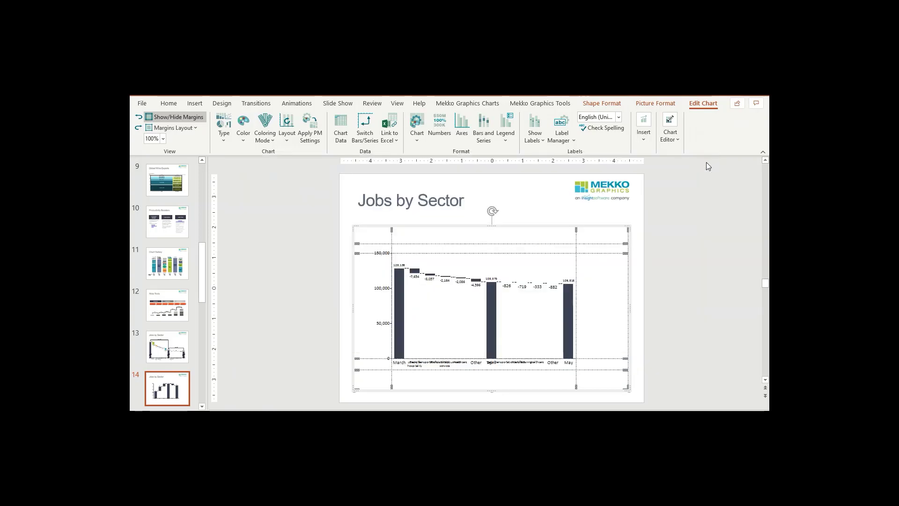
Insert an axis break in the March bar and resize the broken section to about half the plot's height
{"action": "left_click", "coordinate": [400, 335]}
{"action": "right_click", "coordinate": [399, 335]}
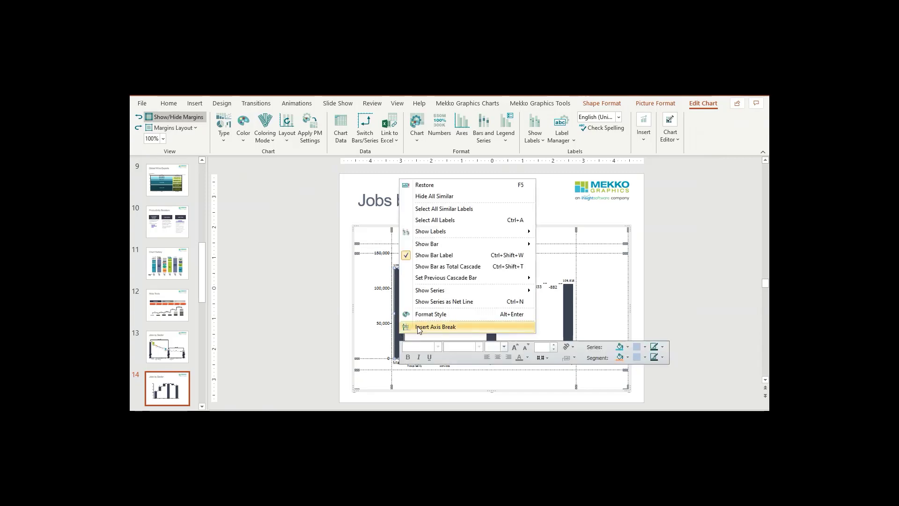
{"action": "left_click", "coordinate": [418, 328]}
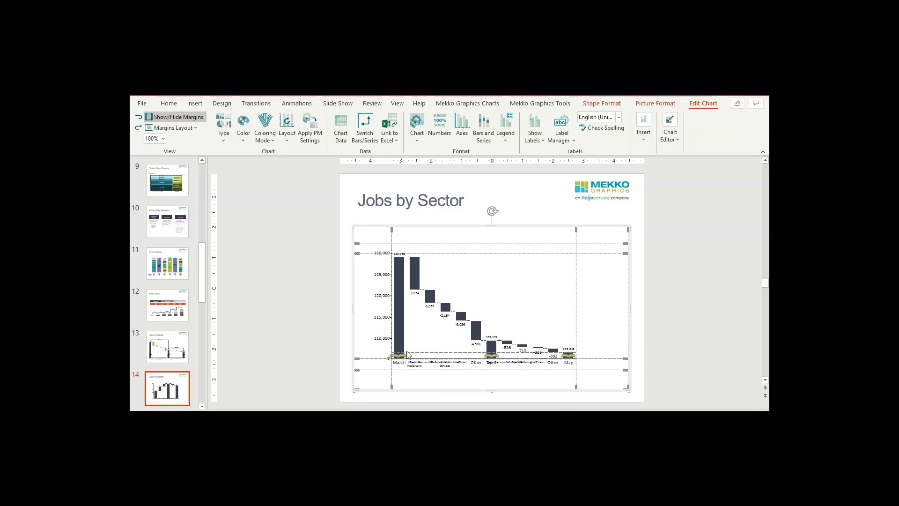
{"action": "left_click_drag", "start_coordinate": [409, 351], "coordinate": [415, 329]}
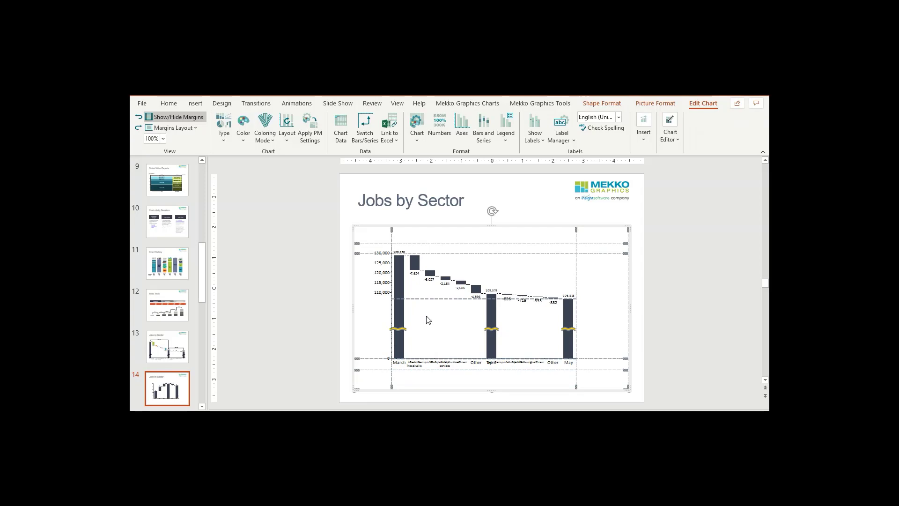
{"action": "left_click_drag", "start_coordinate": [431, 298], "coordinate": [431, 306]}
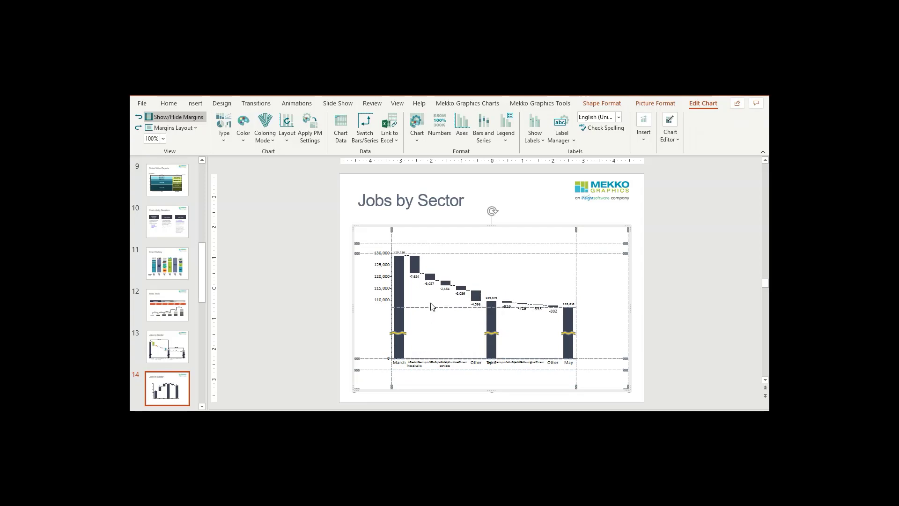
Change the axis break marks from the wavy style to the slanted style
{"action": "right_click", "coordinate": [399, 334]}
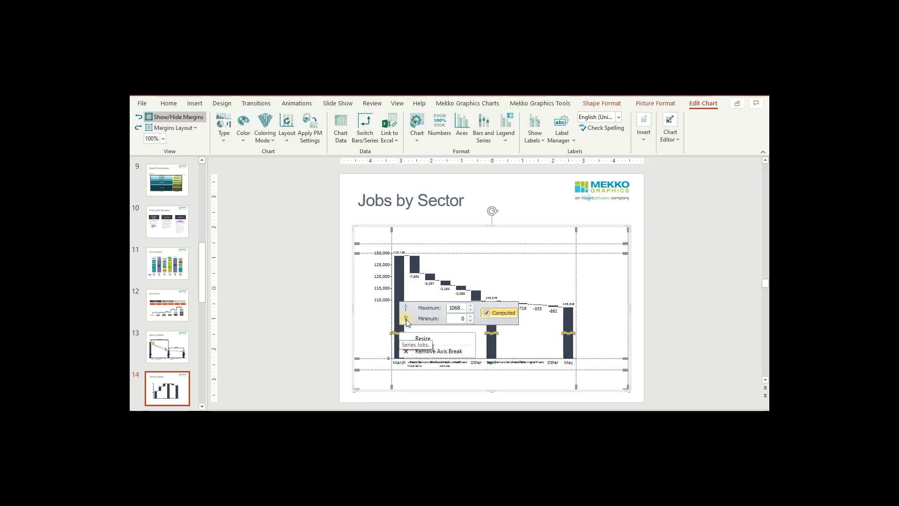
{"action": "left_click", "coordinate": [406, 319]}
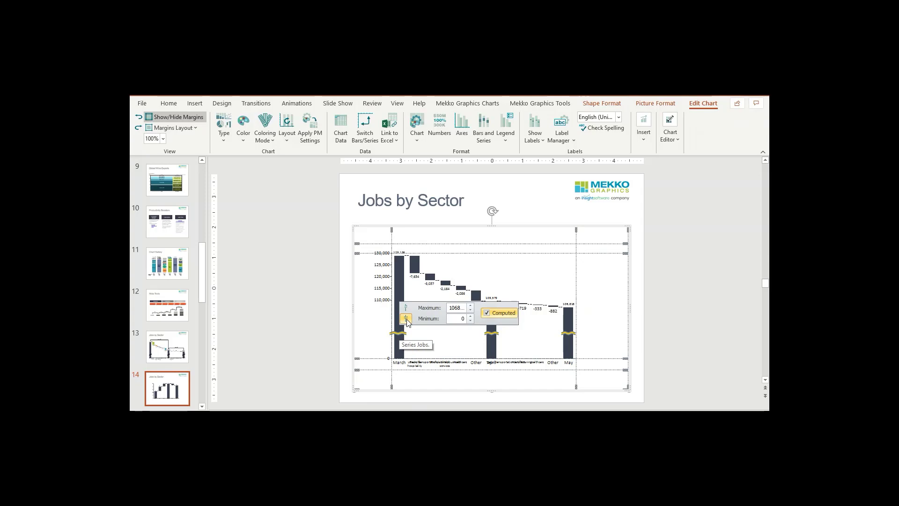
{"action": "left_click", "coordinate": [406, 309]}
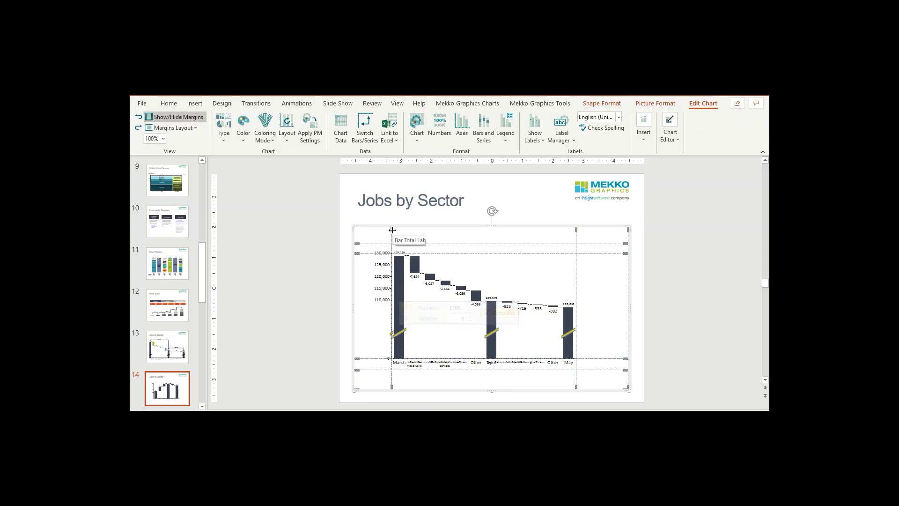
Enlarge the plot area by reducing its left, right and bottom margins, and hide the chart's Y axis
{"action": "left_click_drag", "start_coordinate": [392, 230], "coordinate": [372, 237]}
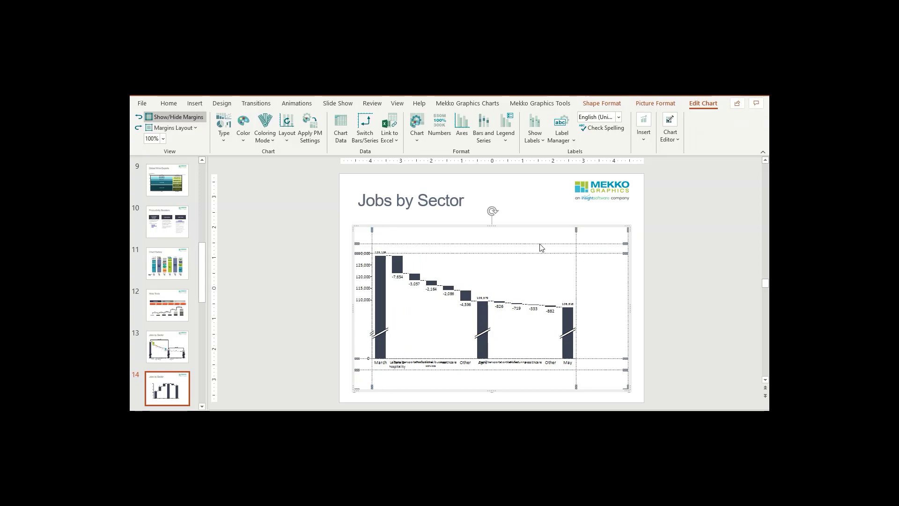
{"action": "left_click_drag", "start_coordinate": [357, 370], "coordinate": [358, 381]}
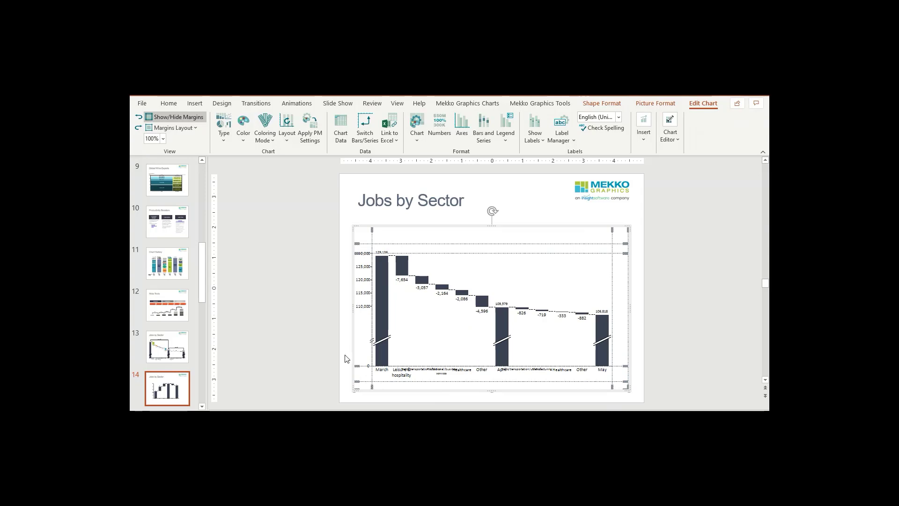
{"action": "left_click", "coordinate": [414, 124]}
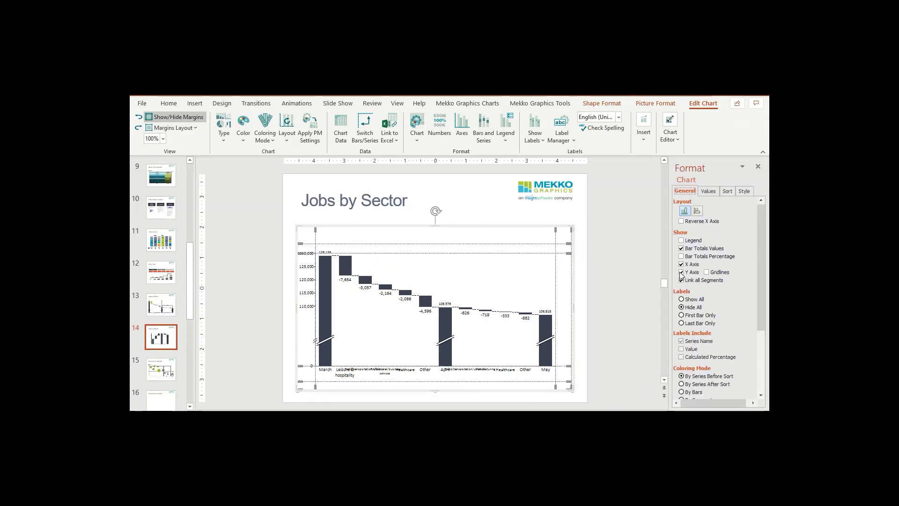
{"action": "left_click", "coordinate": [681, 272]}
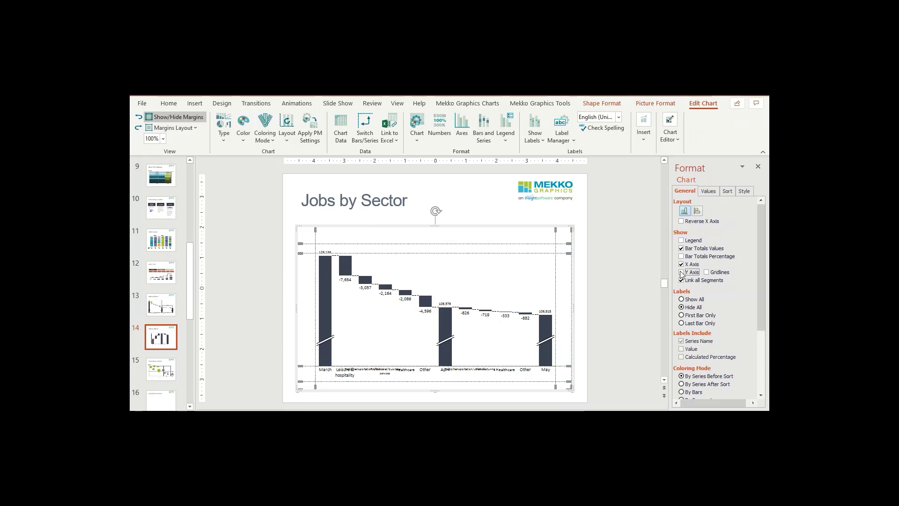
Set the chart's Y Axis data scale to 10^3 and the number format to 1 decimal
{"action": "left_click", "coordinate": [716, 191]}
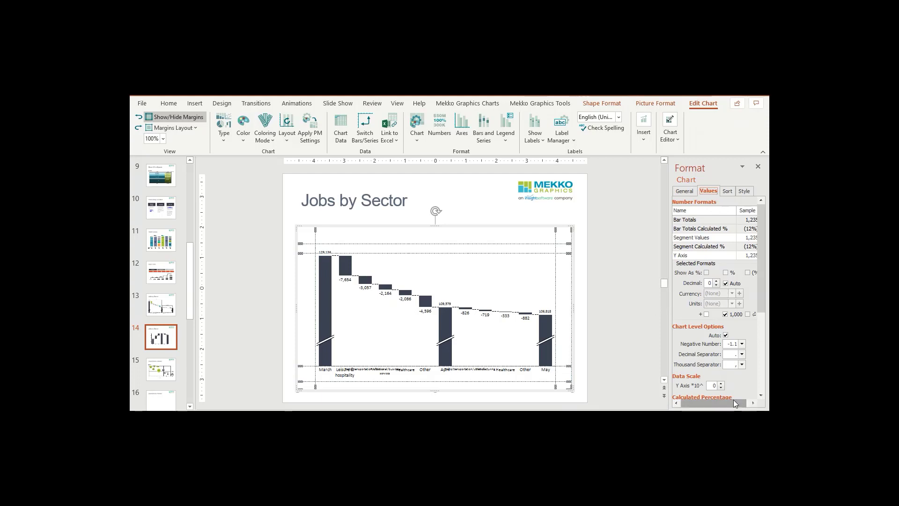
{"action": "left_click", "coordinate": [722, 384]}
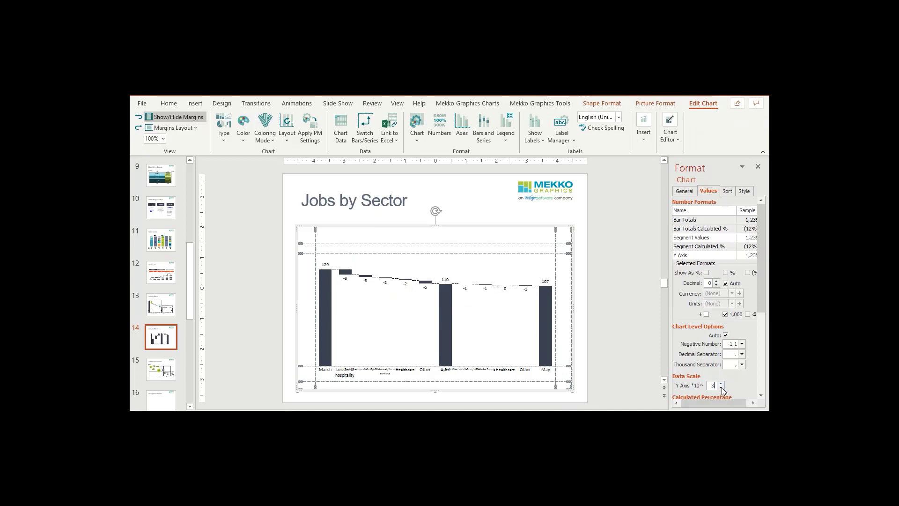
{"action": "left_click", "coordinate": [716, 281]}
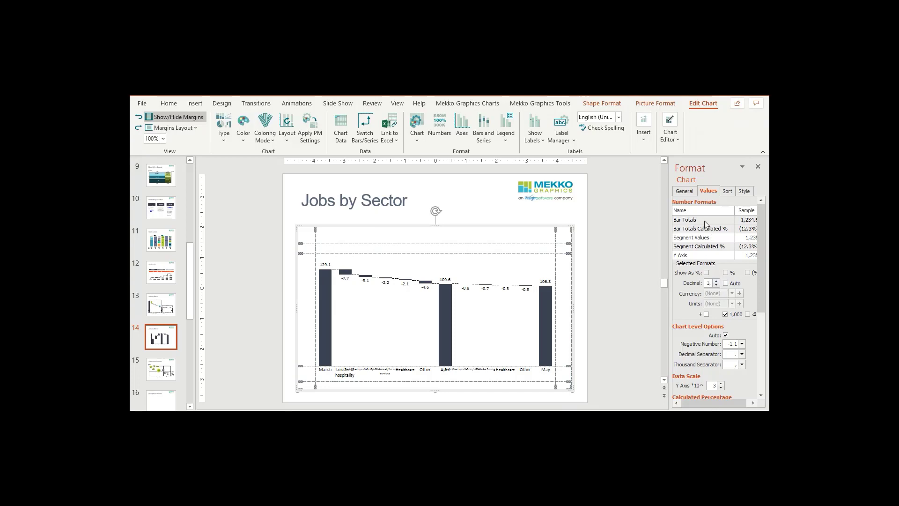
Set the units of the Bar Totals number format to M
{"action": "left_click", "coordinate": [679, 221]}
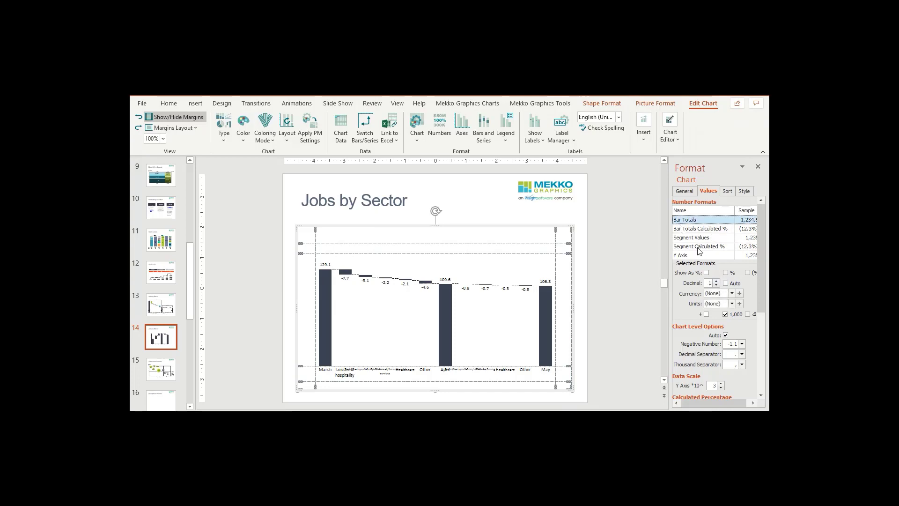
{"action": "left_click", "coordinate": [732, 302]}
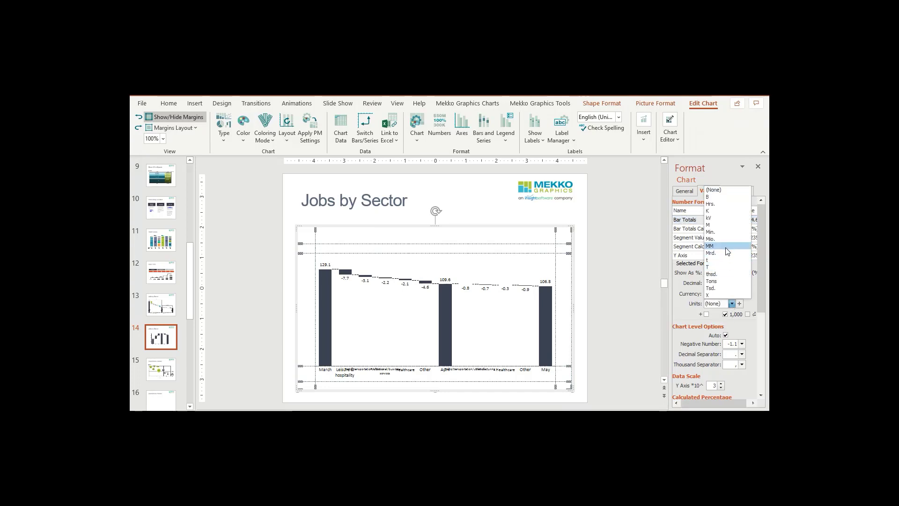
{"action": "left_click", "coordinate": [721, 225]}
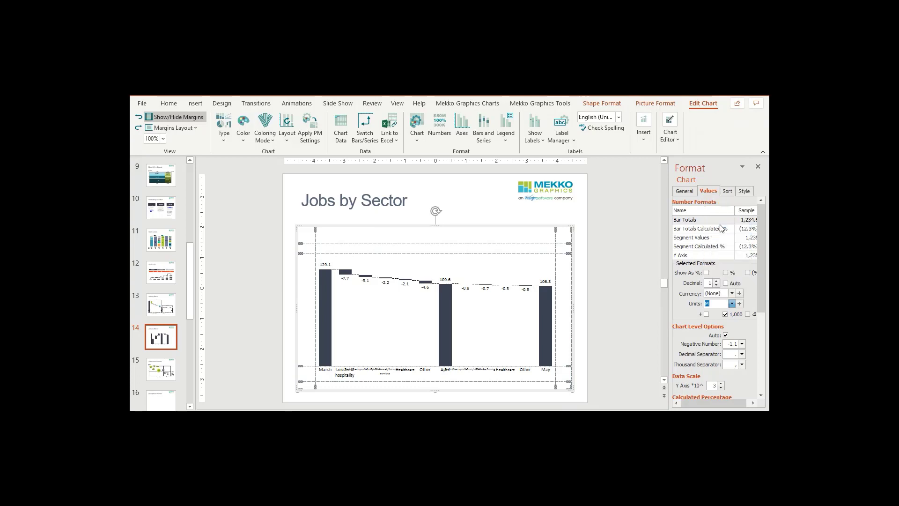
Insert a bar comparison line running from the March bar to the April bar
{"action": "left_click", "coordinate": [640, 143]}
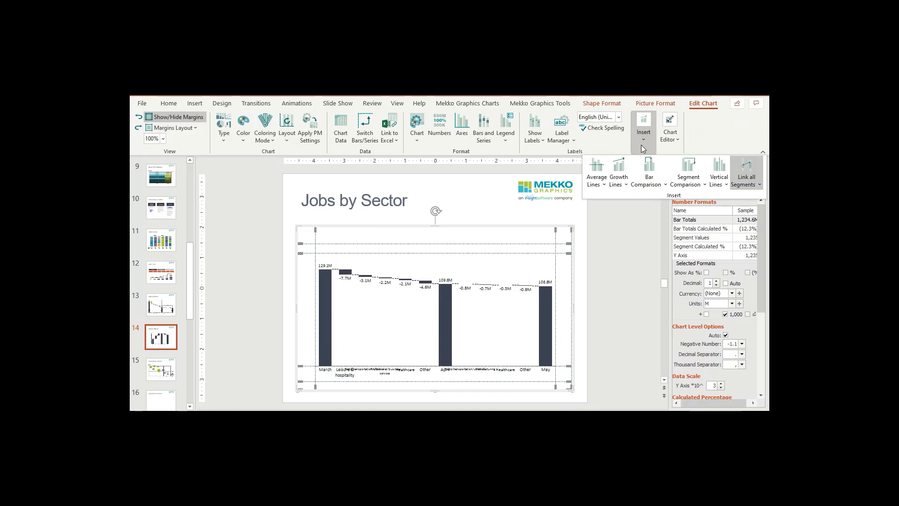
{"action": "left_click", "coordinate": [648, 168]}
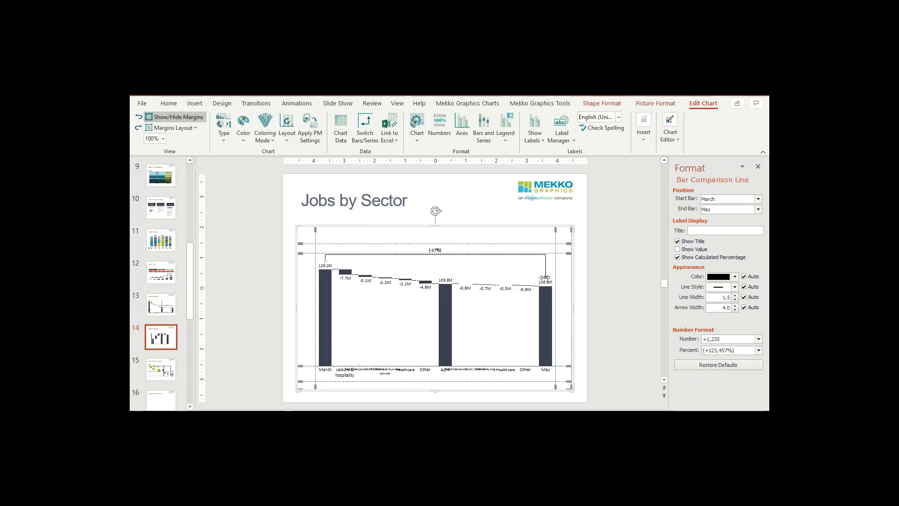
{"action": "left_click_drag", "start_coordinate": [544, 278], "coordinate": [448, 280]}
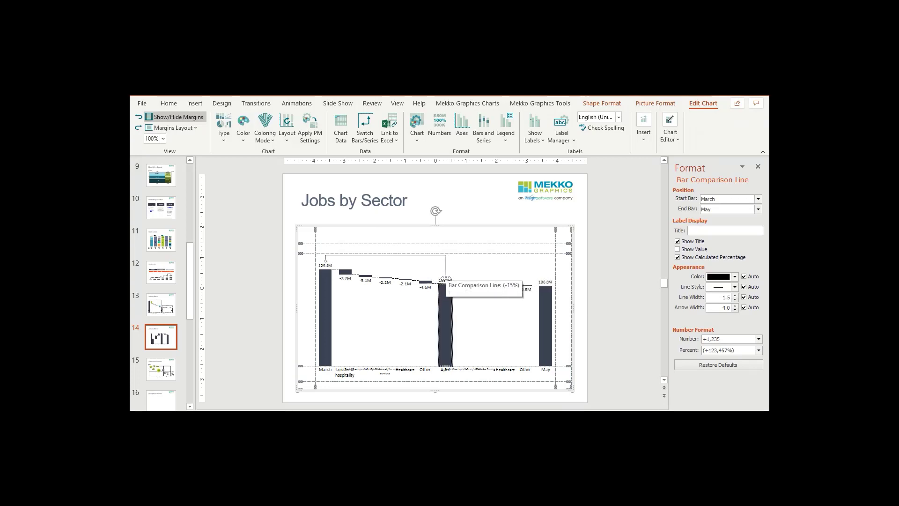
Insert a second bar comparison line running from the April bar to the May bar
{"action": "left_click", "coordinate": [646, 141]}
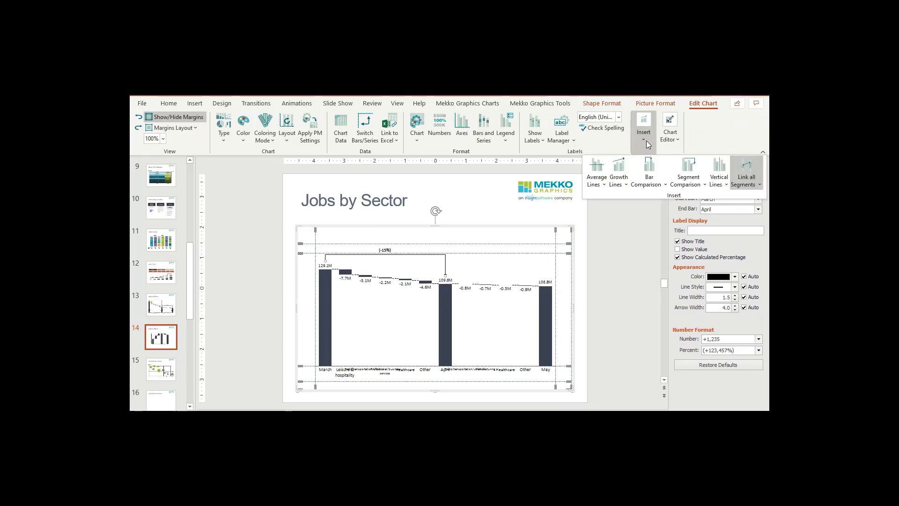
{"action": "left_click", "coordinate": [648, 167]}
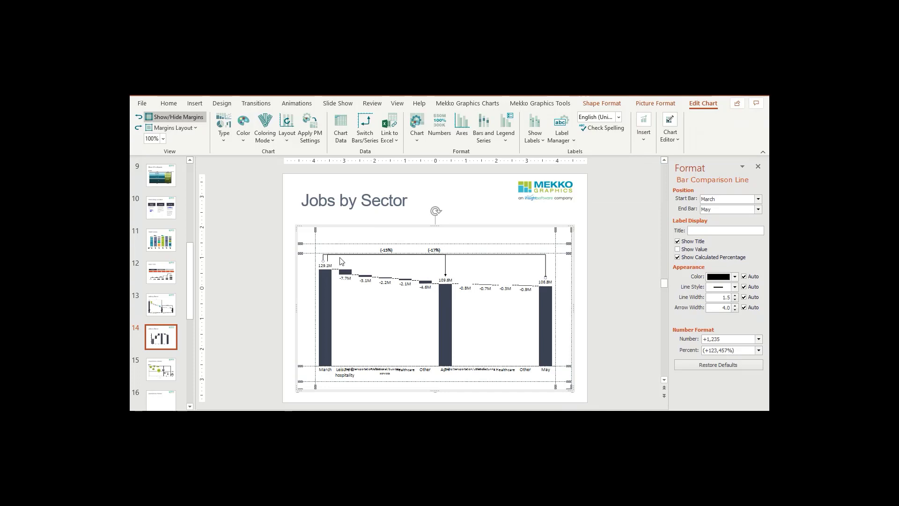
{"action": "left_click_drag", "start_coordinate": [323, 260], "coordinate": [445, 280]}
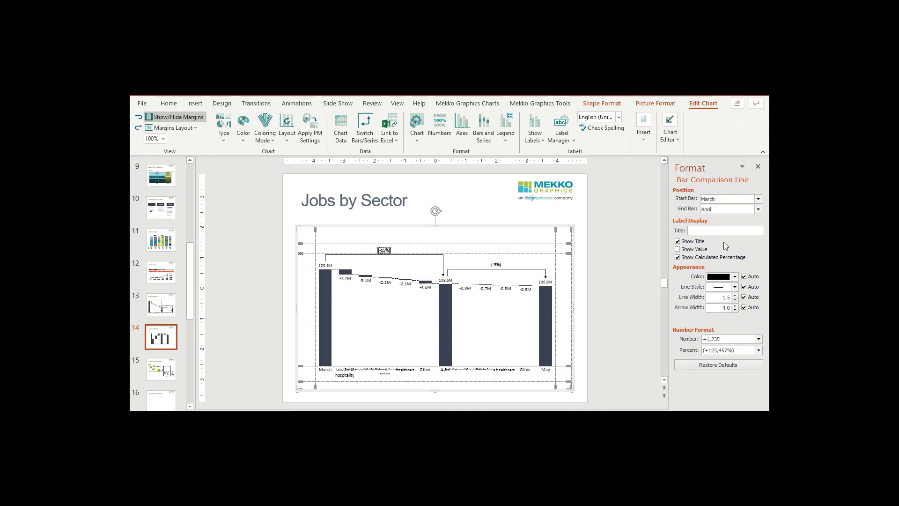
Show the value in the March–April comparison line's label and set its number units to M
{"action": "left_click", "coordinate": [677, 249]}
{"action": "left_click", "coordinate": [759, 339]}
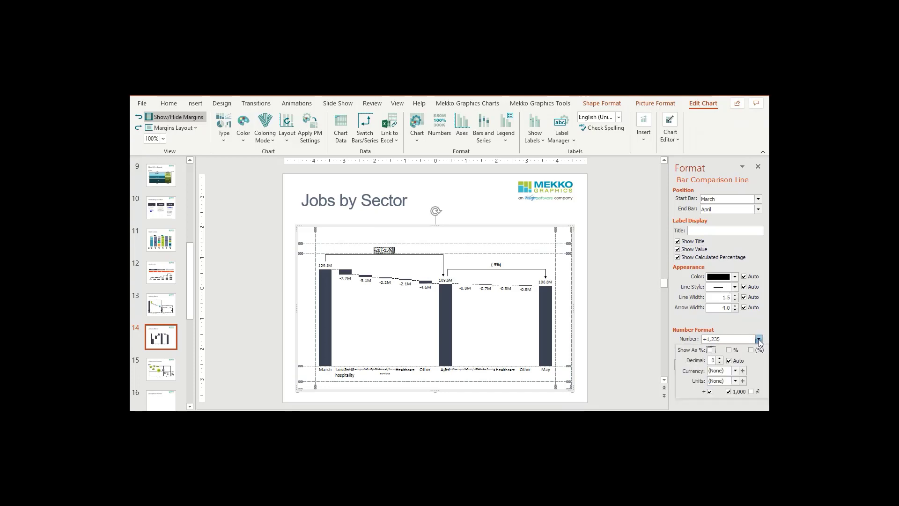
{"action": "left_click", "coordinate": [735, 380]}
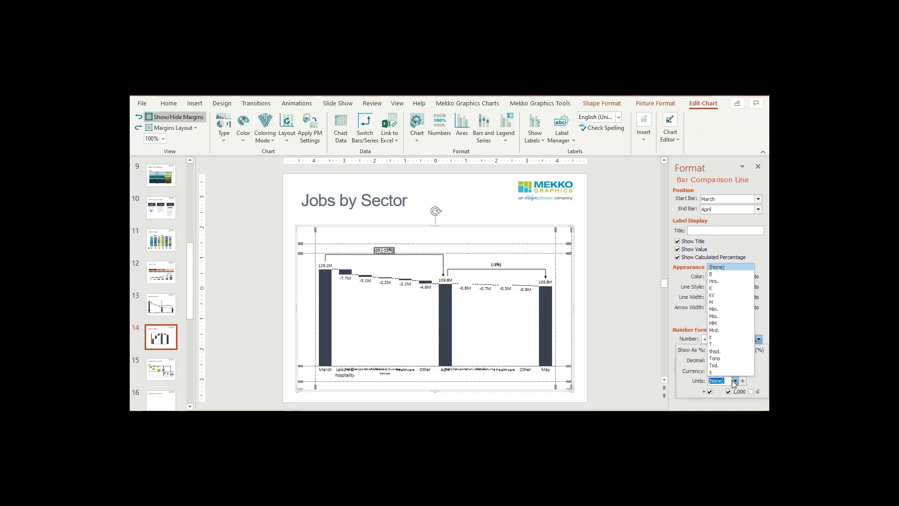
{"action": "left_click", "coordinate": [715, 302]}
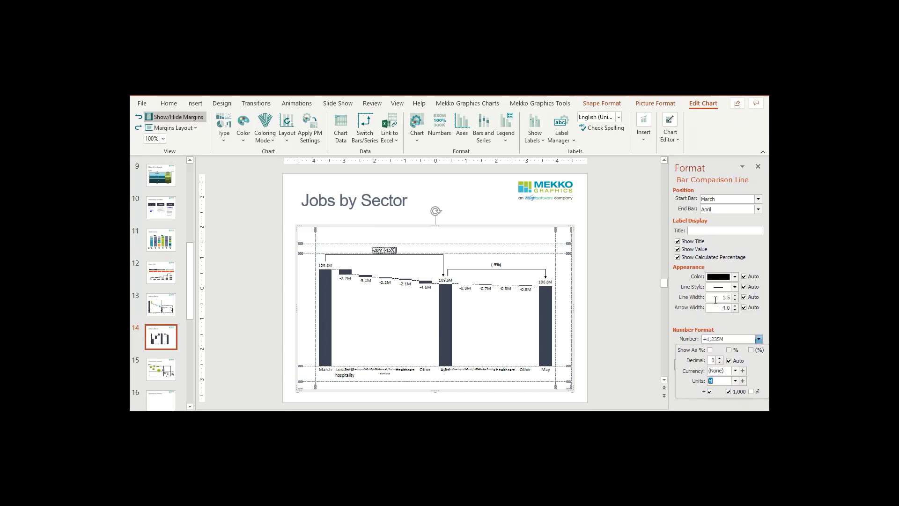
Show the value in the April–May comparison line's label and set its number units to M
{"action": "left_click", "coordinate": [518, 269]}
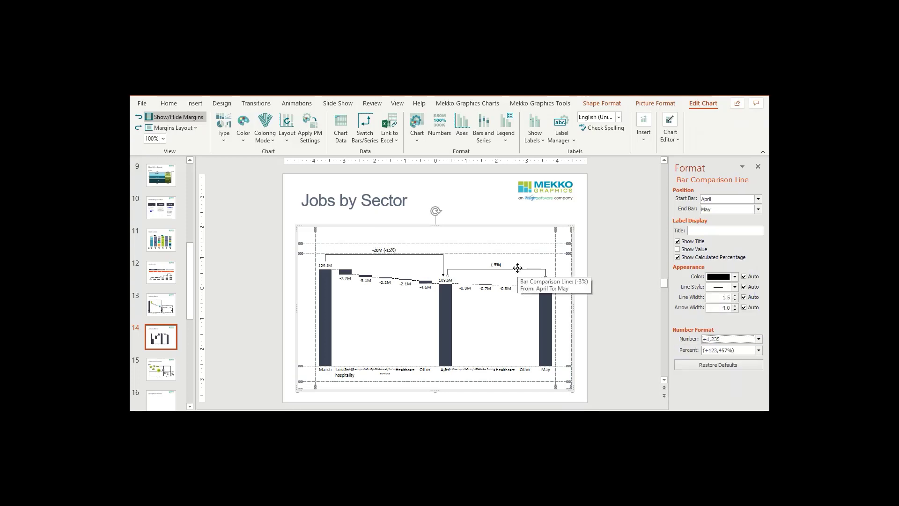
{"action": "left_click", "coordinate": [676, 249]}
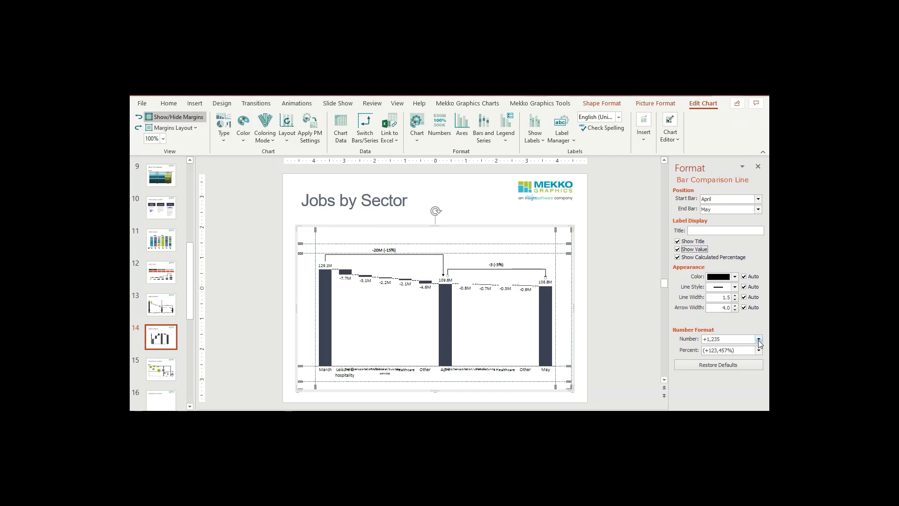
{"action": "left_click", "coordinate": [758, 340]}
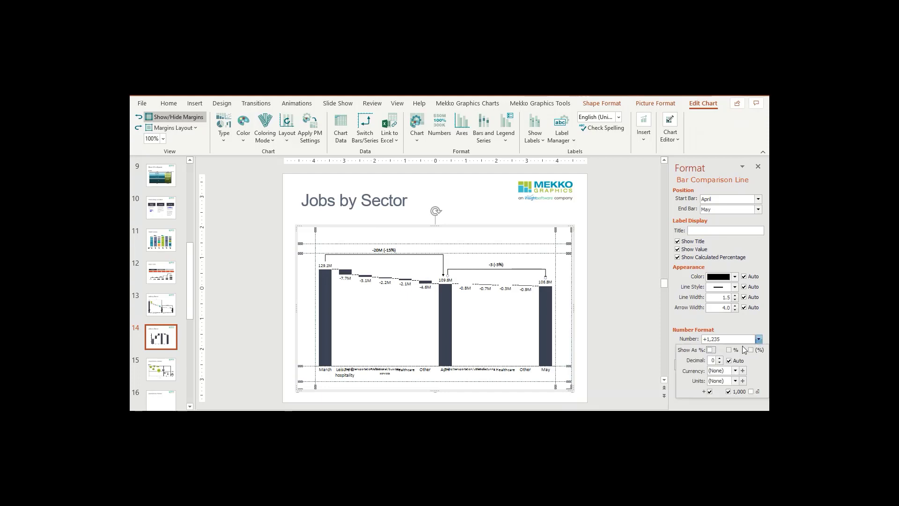
{"action": "left_click", "coordinate": [734, 381]}
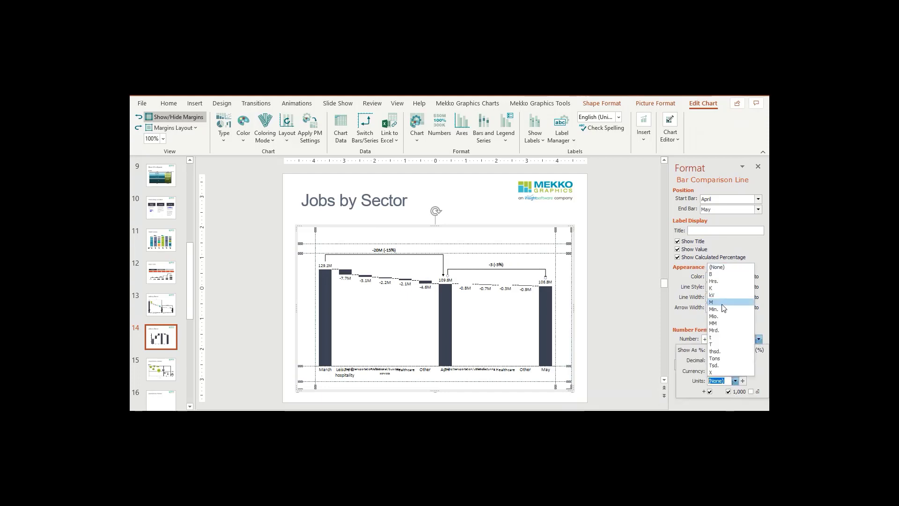
{"action": "left_click", "coordinate": [722, 303]}
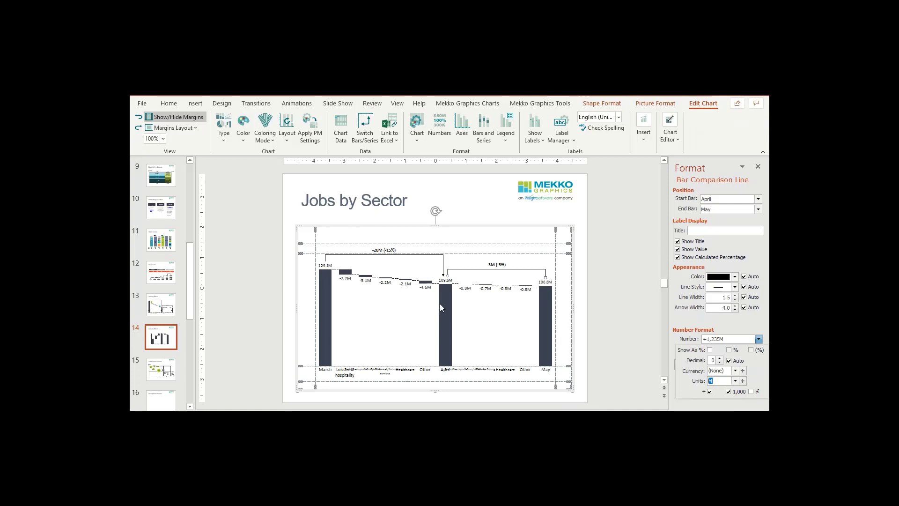
Set the font size of all labels in the Jobs by Sector chart to 11
{"action": "left_click_drag", "start_coordinate": [315, 364], "coordinate": [311, 364]}
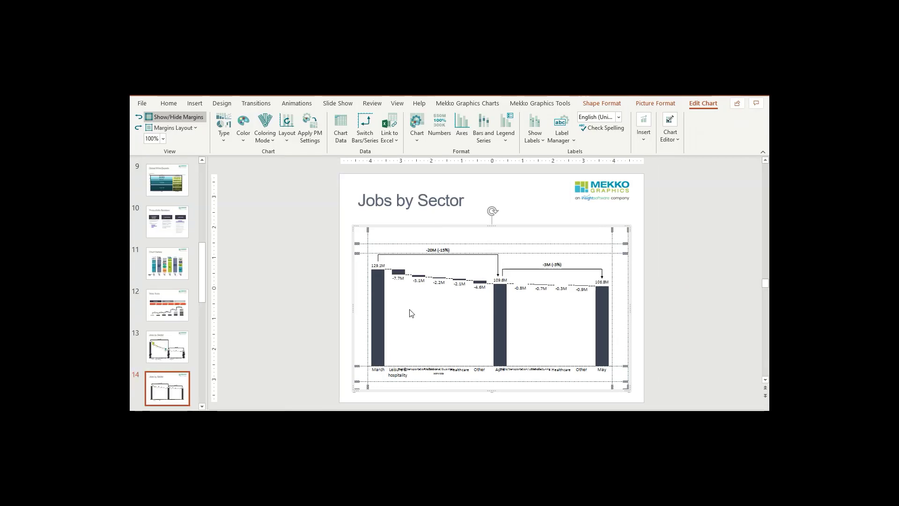
{"action": "right_click", "coordinate": [410, 313]}
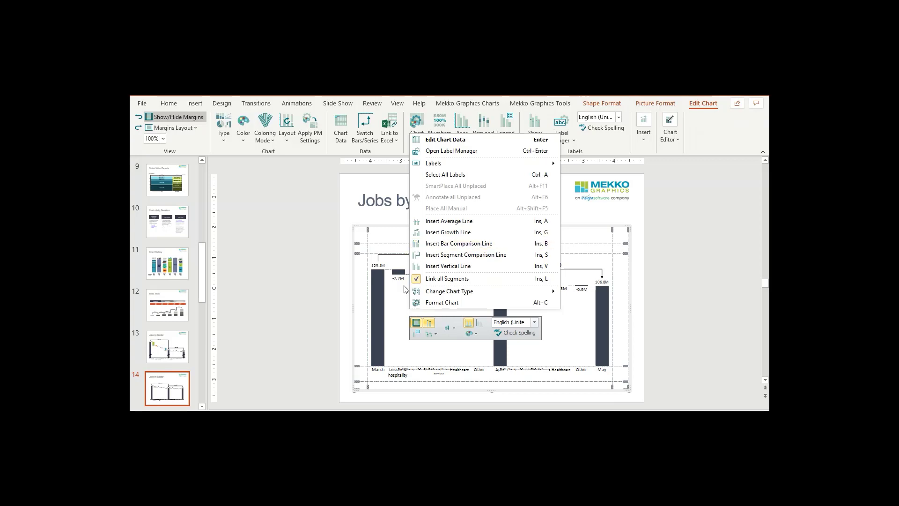
{"action": "left_click", "coordinate": [440, 175]}
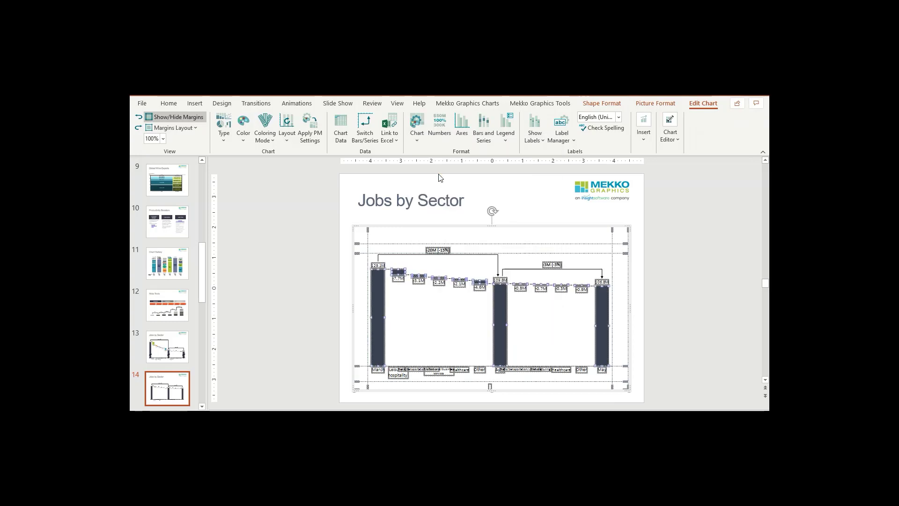
{"action": "right_click", "coordinate": [422, 284]}
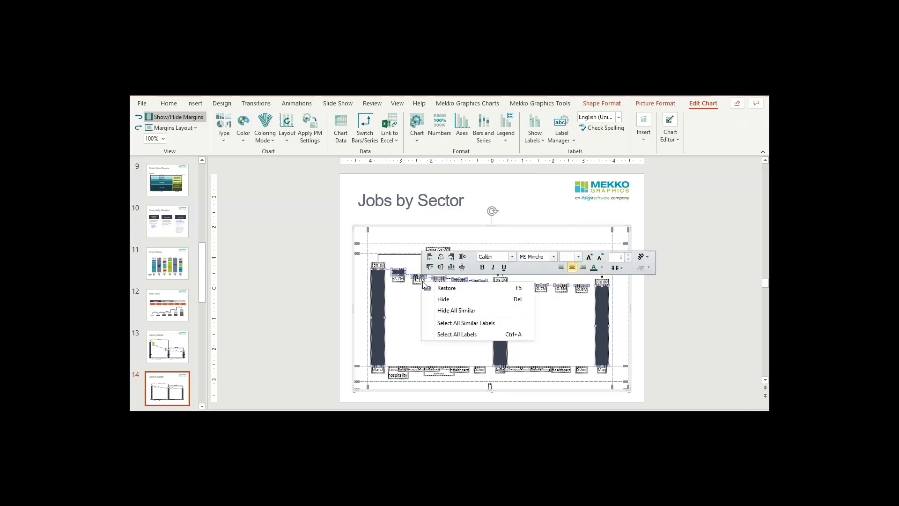
{"action": "left_click", "coordinate": [579, 257]}
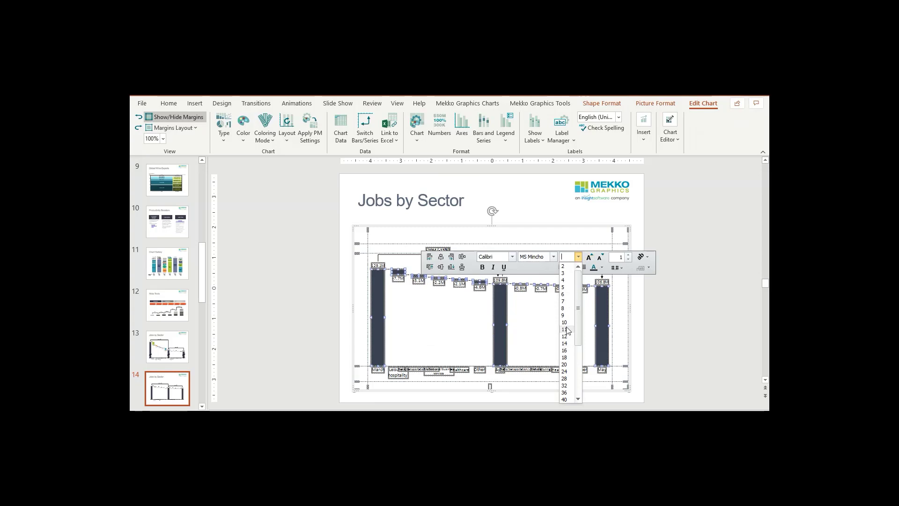
{"action": "left_click", "coordinate": [568, 330]}
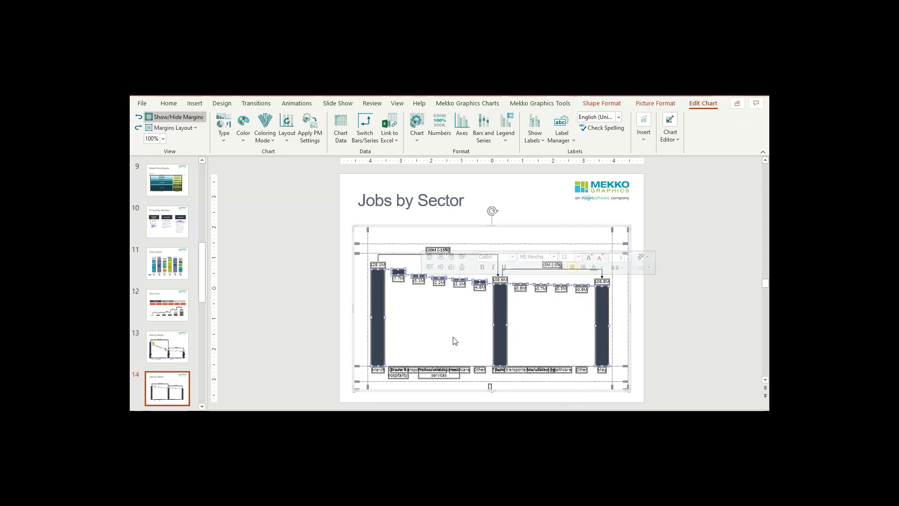
{"action": "left_click", "coordinate": [430, 338]}
Break the Trade/transportation/utilities bar label between March and April onto three lines
{"action": "left_click", "coordinate": [400, 375]}
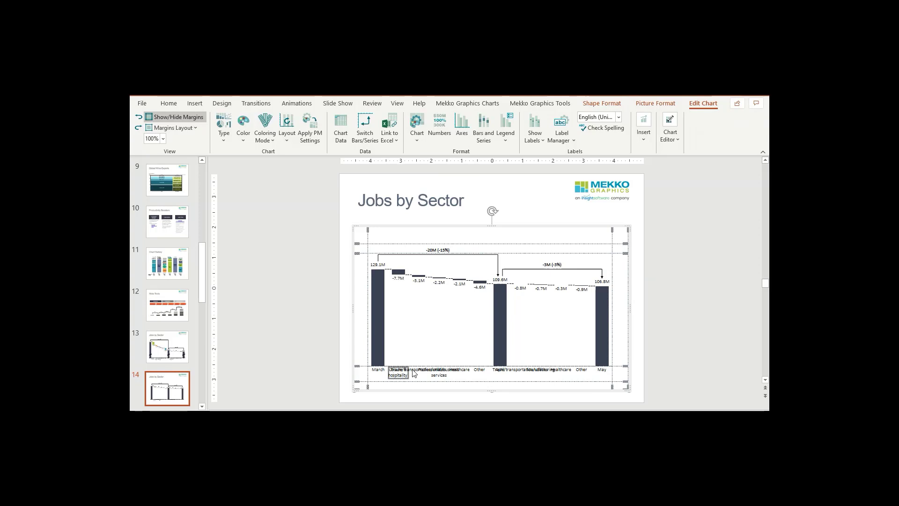
{"action": "left_click", "coordinate": [412, 370]}
{"action": "double_click", "coordinate": [412, 372]}
{"action": "double_click", "coordinate": [406, 372]}
{"action": "left_click", "coordinate": [405, 372]}
{"action": "key", "text": "Return"}
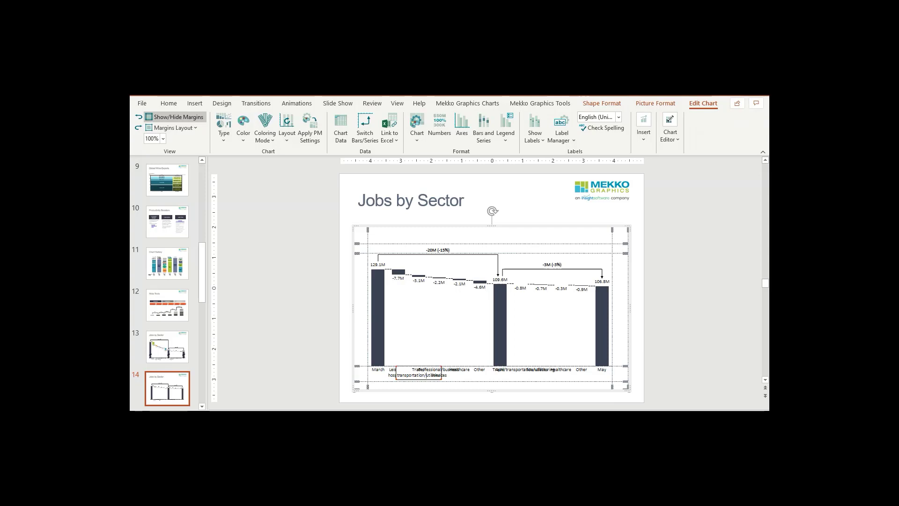
{"action": "key", "text": "Return"}
Break the Professional/business services bar label onto three lines and leave chart editing
{"action": "left_click", "coordinate": [439, 374]}
{"action": "left_click", "coordinate": [444, 373]}
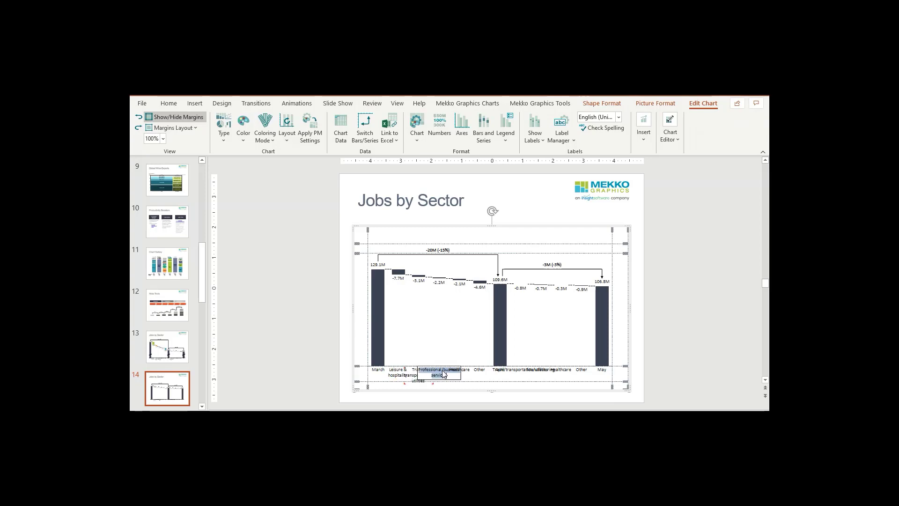
{"action": "left_click", "coordinate": [443, 373]}
{"action": "key", "text": "Return"}
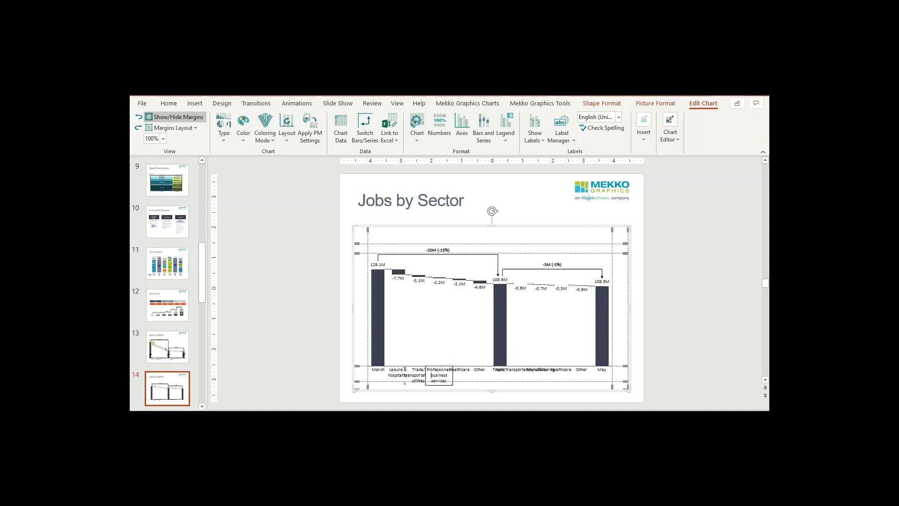
{"action": "left_click", "coordinate": [467, 373]}
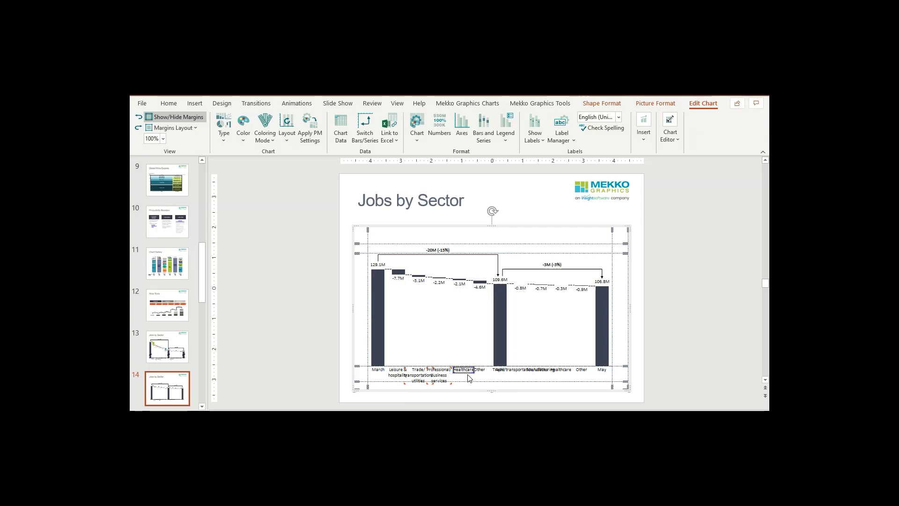
{"action": "left_click", "coordinate": [419, 380]}
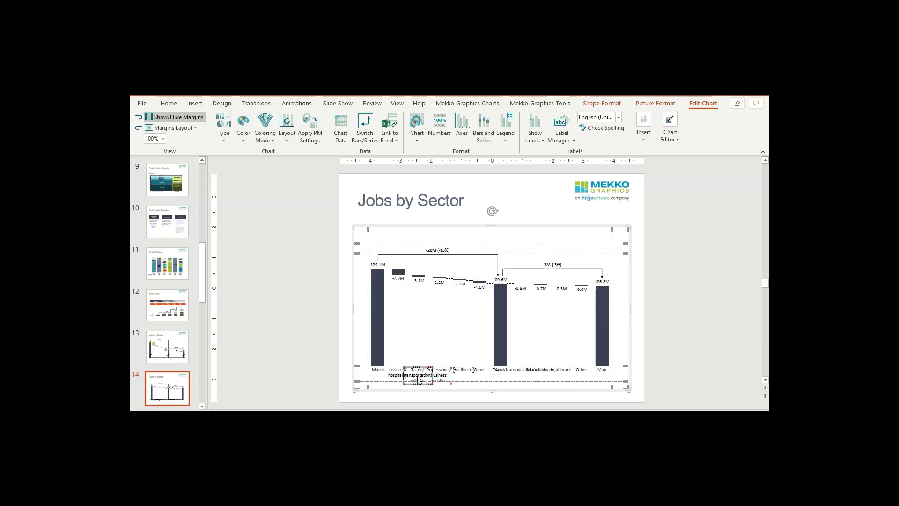
{"action": "key", "text": "Escape"}
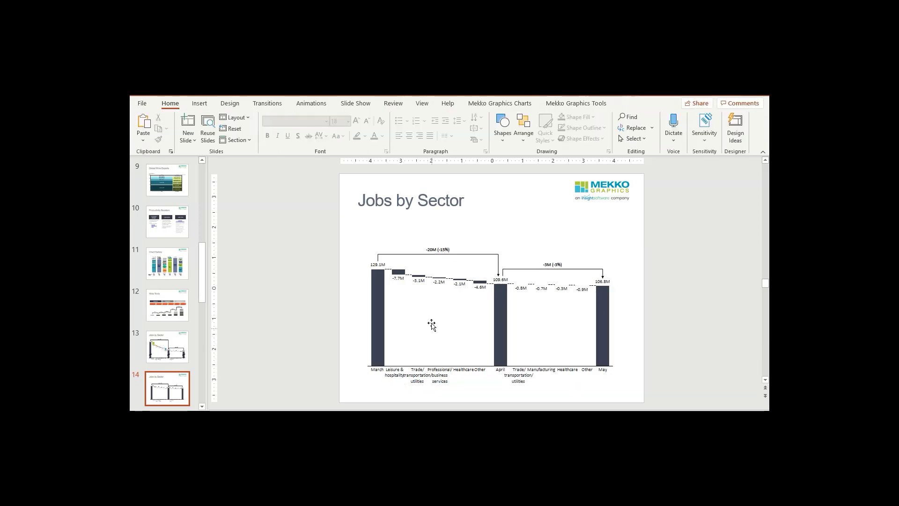
Reopen the Jobs by Sector chart and change its coloring mode so each bar gets its own color
{"action": "double_click", "coordinate": [431, 324]}
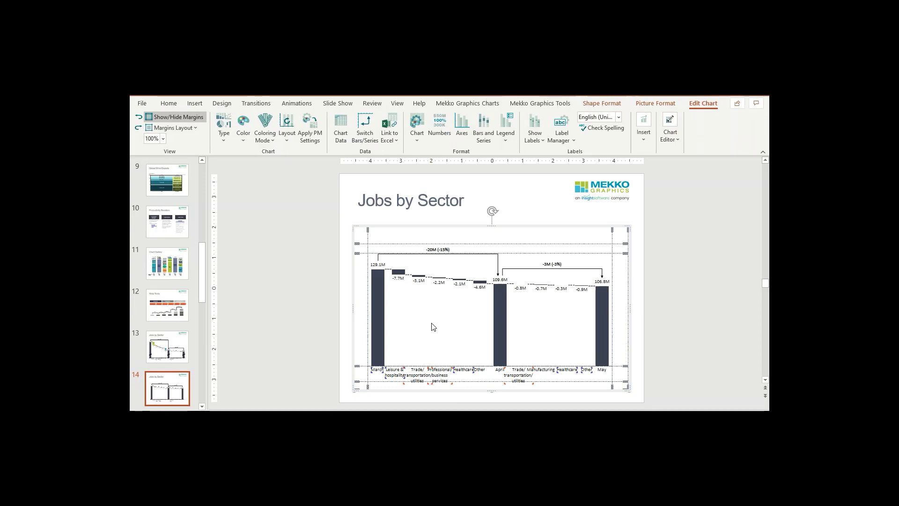
{"action": "left_click", "coordinate": [273, 141]}
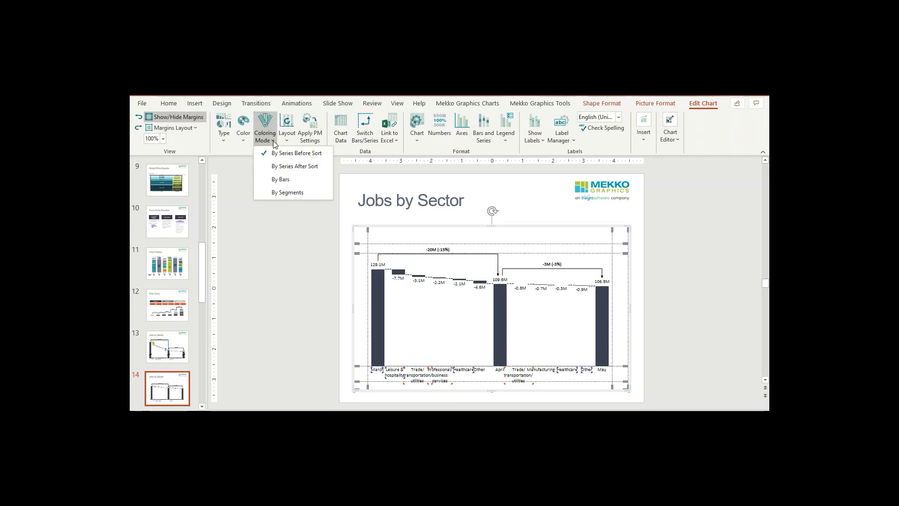
{"action": "left_click", "coordinate": [300, 186]}
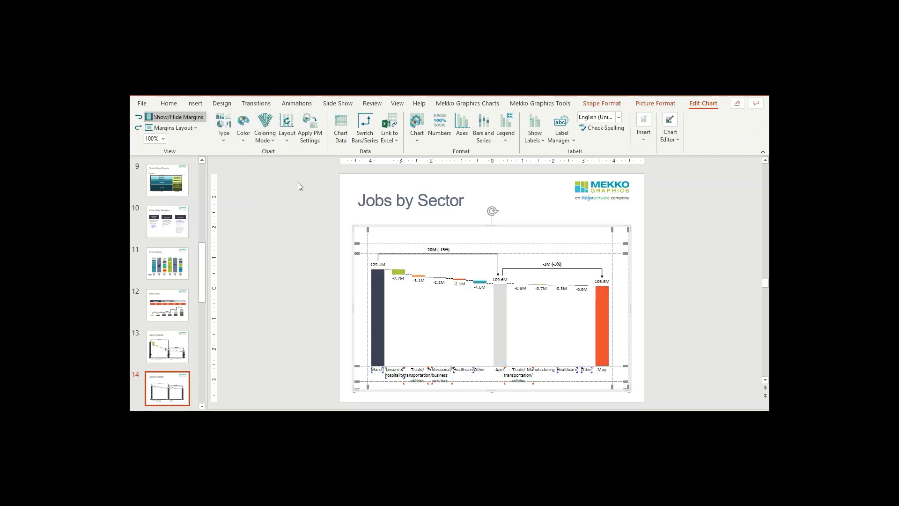
Fill the April and May total bars with the same dark navy as the March bar
{"action": "left_click", "coordinate": [501, 303]}
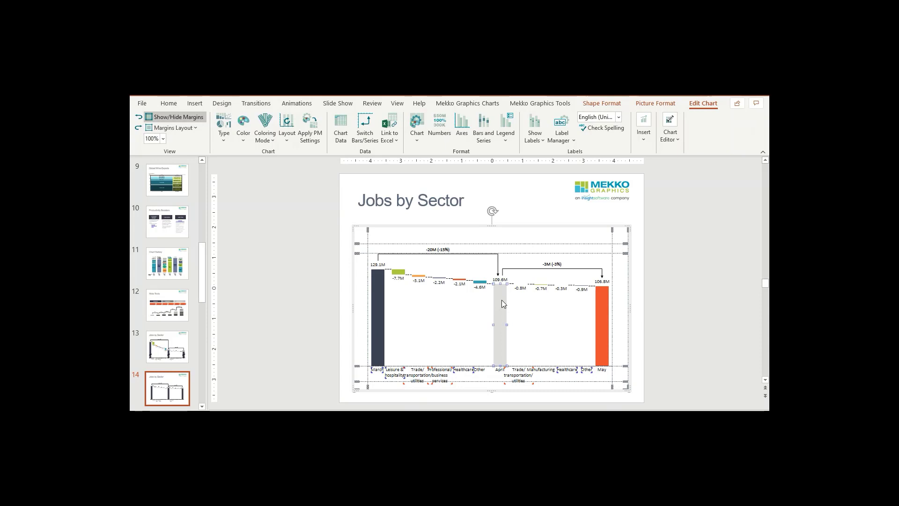
{"action": "right_click", "coordinate": [604, 322]}
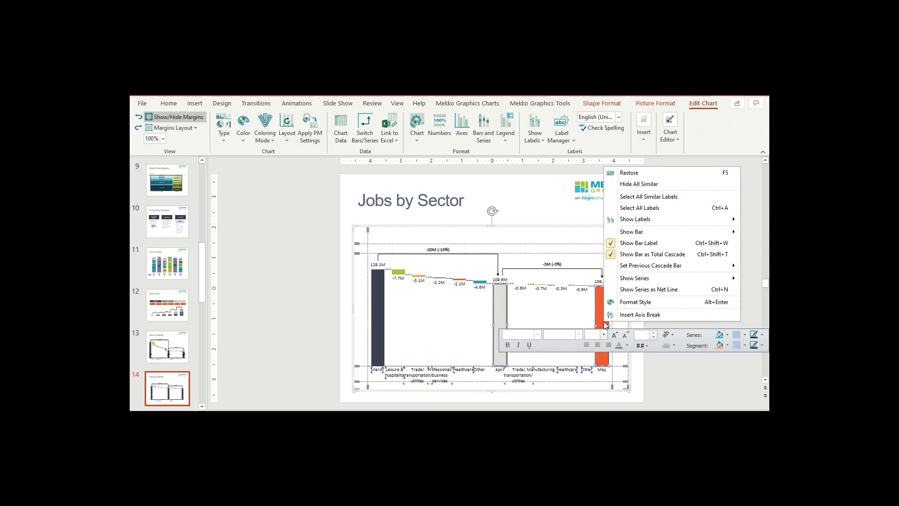
{"action": "left_click", "coordinate": [728, 345]}
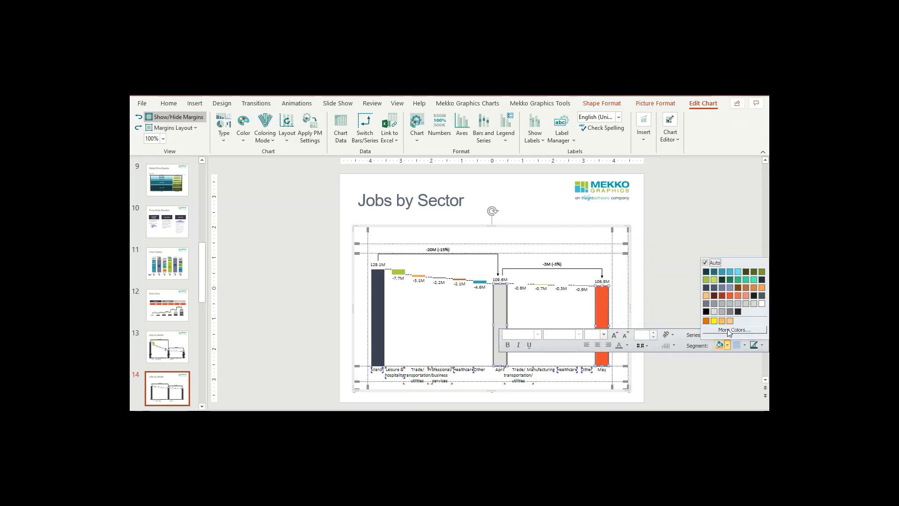
{"action": "left_click", "coordinate": [708, 289]}
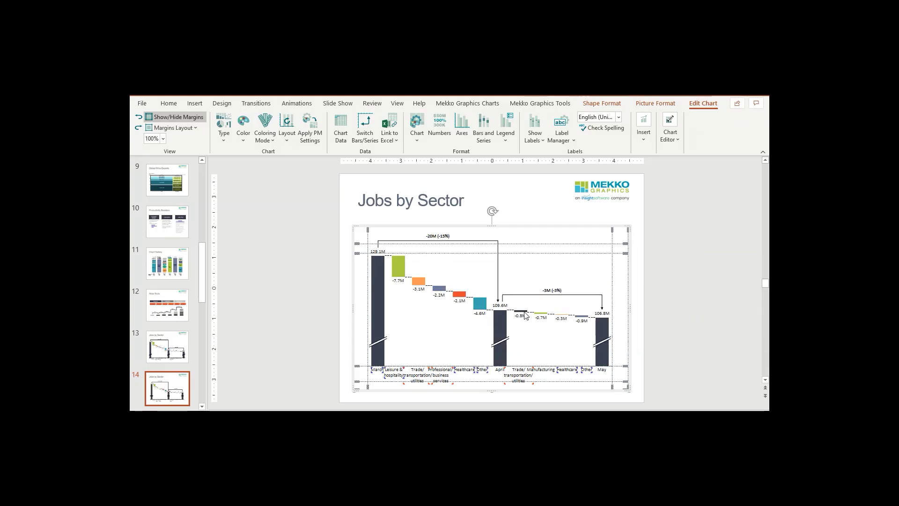
Change the segment fill of the Manufacturing bar between April and May to orange
{"action": "left_click", "coordinate": [541, 316]}
{"action": "right_click", "coordinate": [541, 315]}
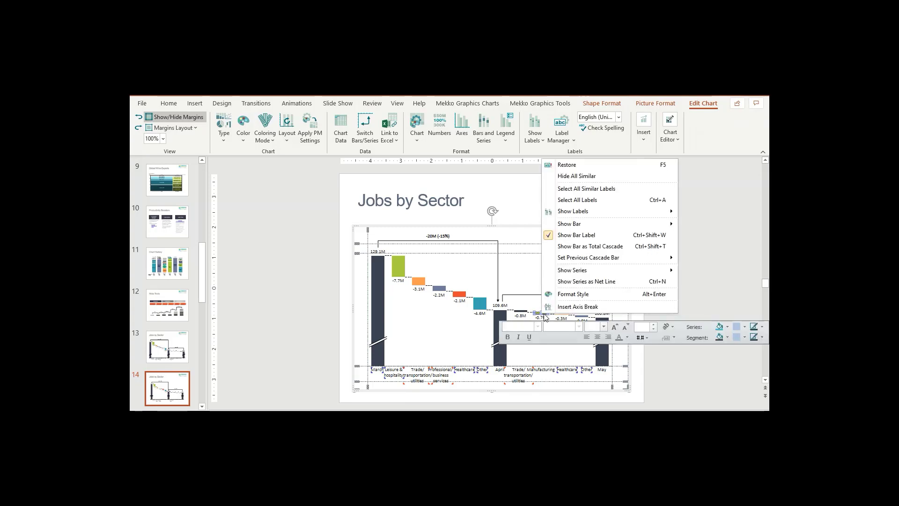
{"action": "left_click", "coordinate": [728, 337]}
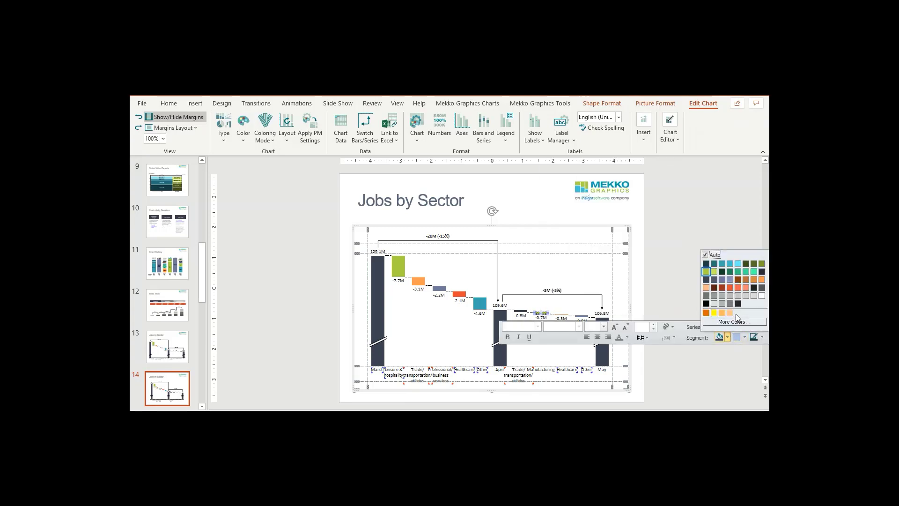
{"action": "left_click", "coordinate": [763, 280]}
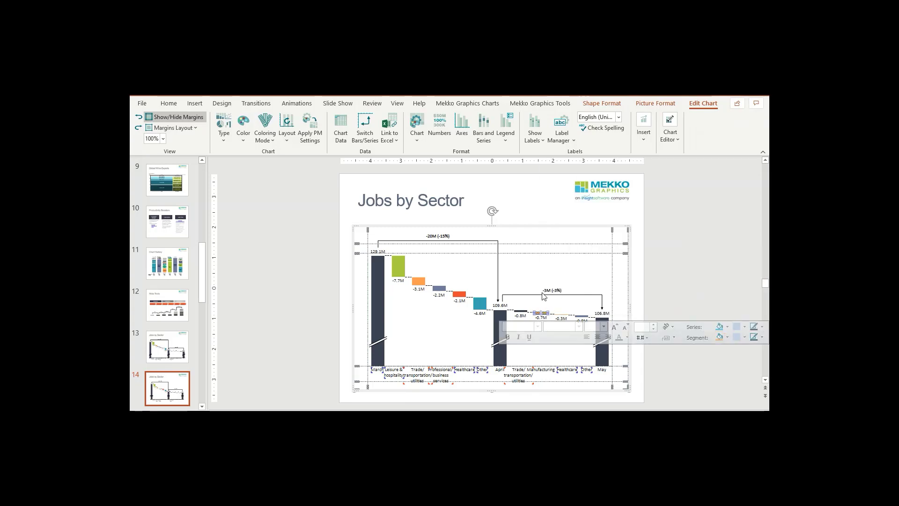
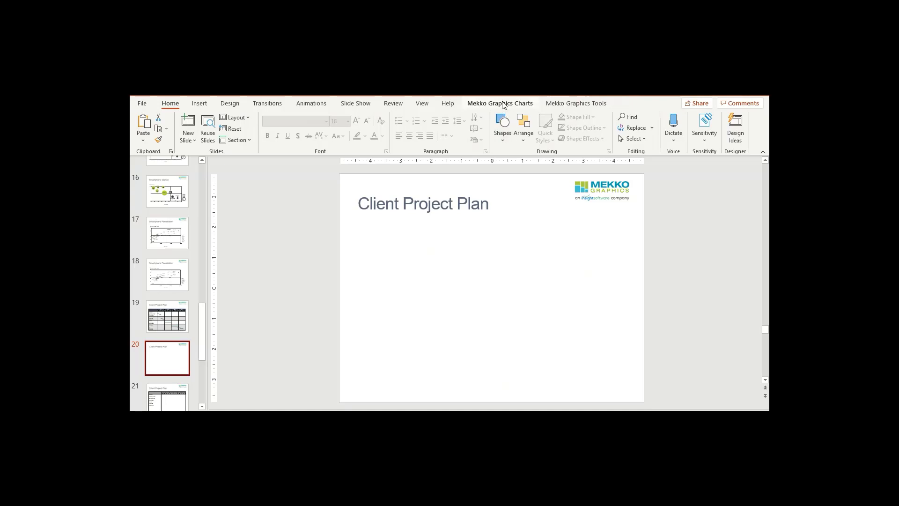
Insert a Gantt chart on the Client Project Plan slide and set its calendar range to start on 1/1/2020
{"action": "left_click", "coordinate": [501, 103]}
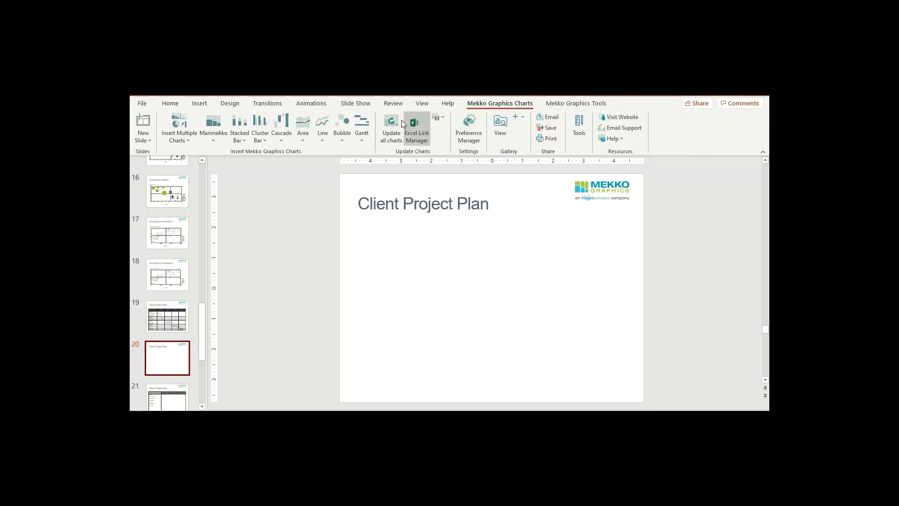
{"action": "left_click", "coordinate": [363, 123]}
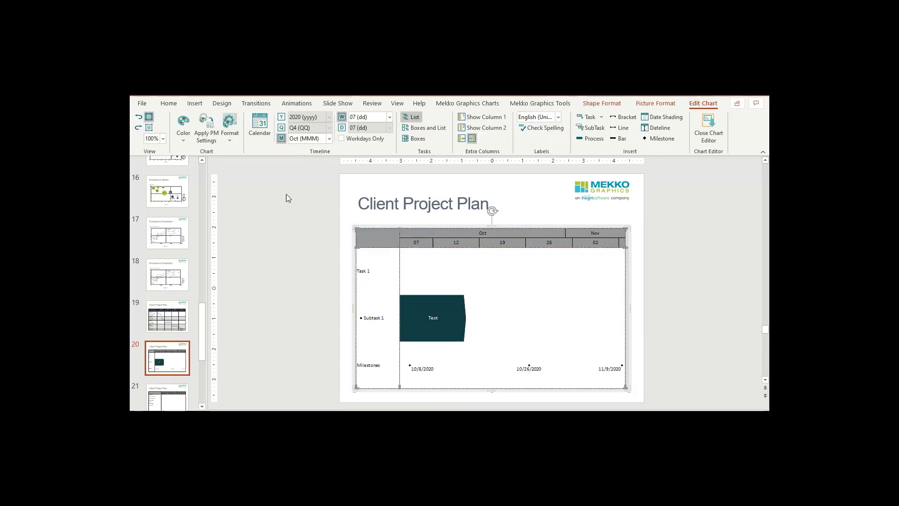
{"action": "left_click", "coordinate": [262, 131]}
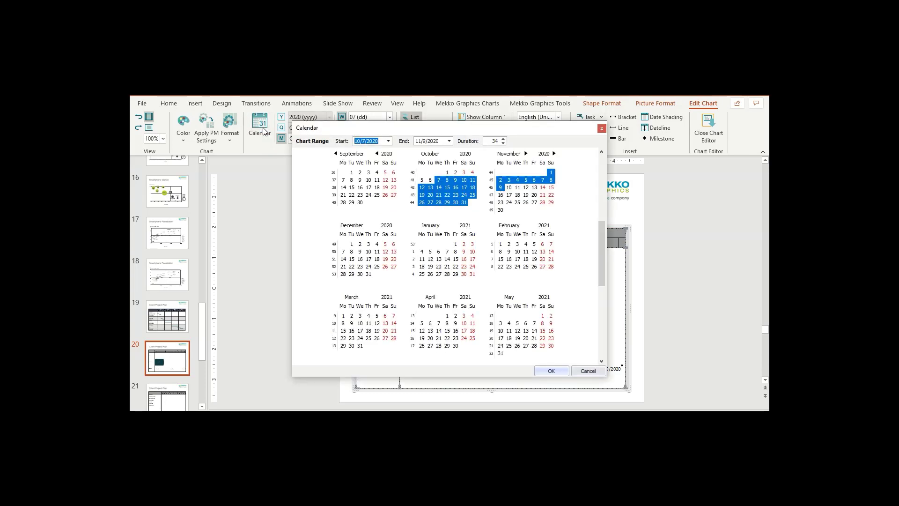
{"action": "left_click", "coordinate": [336, 155]}
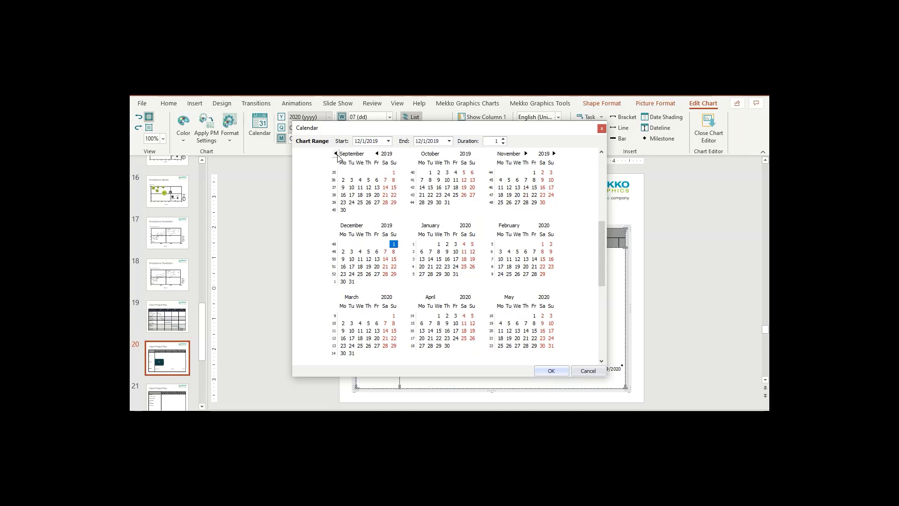
{"action": "left_click", "coordinate": [345, 274]}
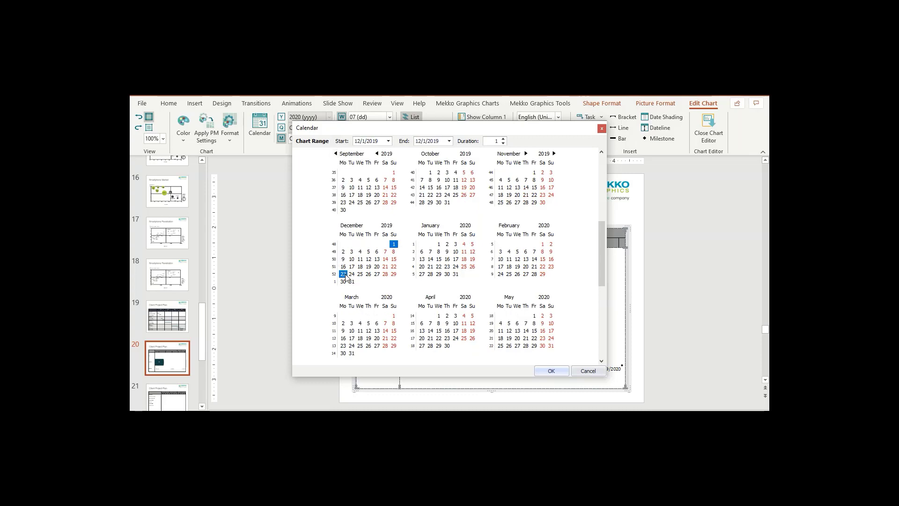
{"action": "left_click", "coordinate": [439, 244]}
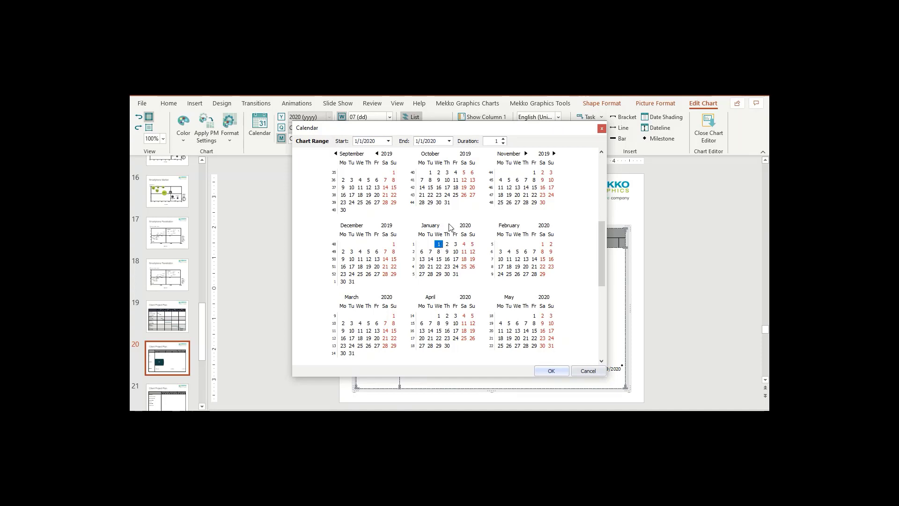
Set the end of the Gantt chart's range to 3/31/2020 and apply the calendar
{"action": "left_click", "coordinate": [449, 141]}
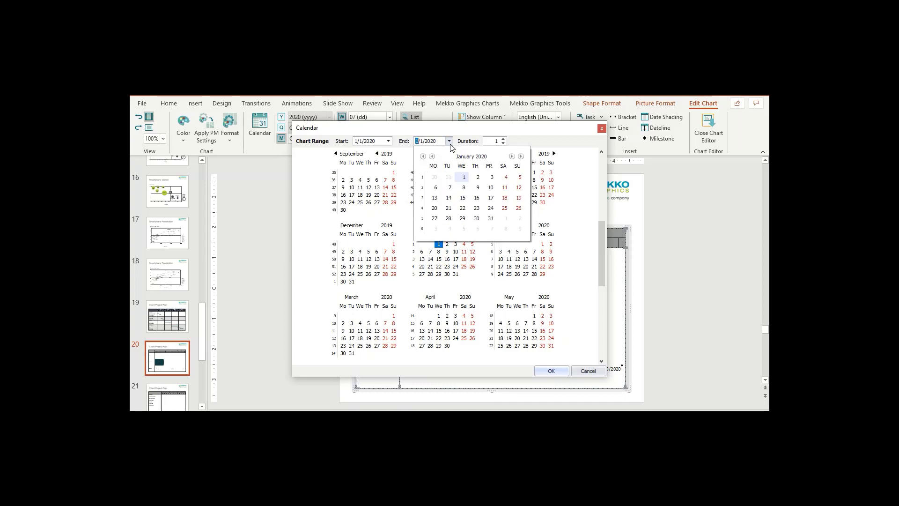
{"action": "left_click", "coordinate": [512, 156]}
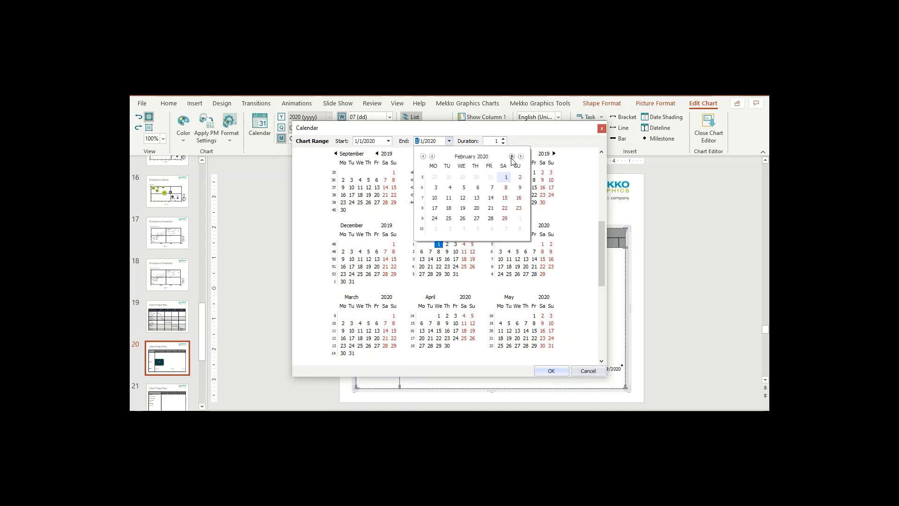
{"action": "left_click", "coordinate": [511, 157]}
{"action": "left_click", "coordinate": [448, 229]}
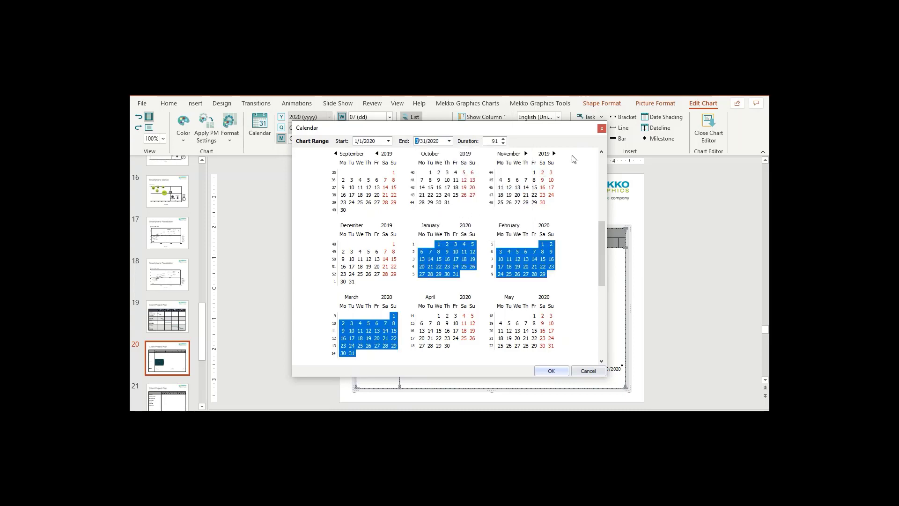
{"action": "left_click", "coordinate": [551, 370]}
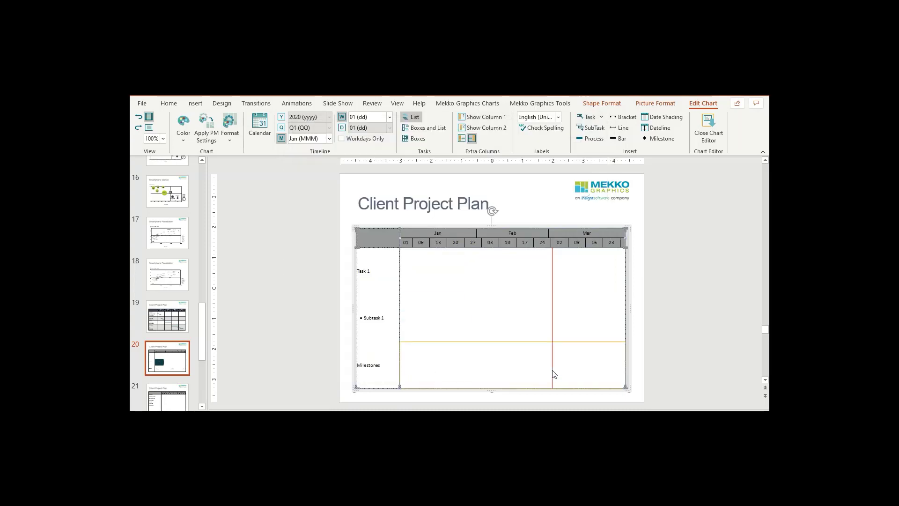
Rename Task 1 in the Gantt chart's task list as Requirements and add an empty task after it
{"action": "double_click", "coordinate": [370, 272]}
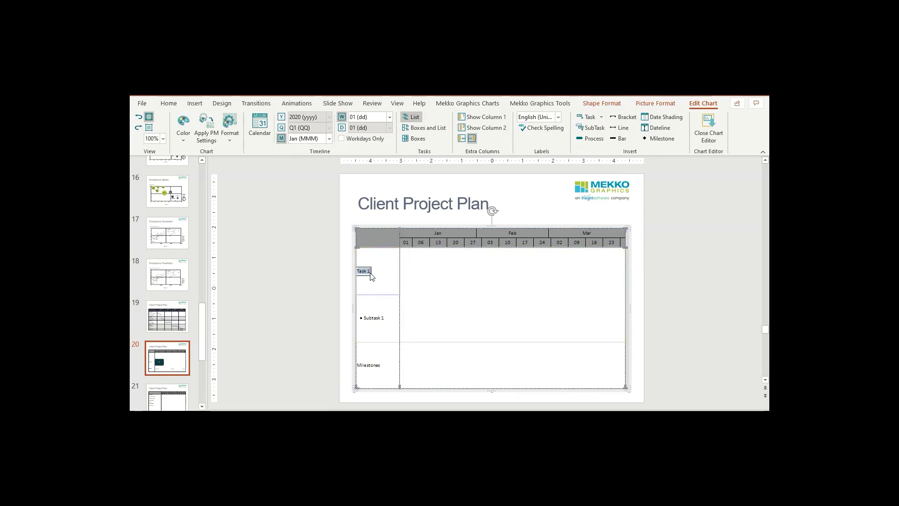
{"action": "type", "text": "REq"}
{"action": "key", "text": "BackSpace"}
{"action": "key", "text": "BackSpace"}
{"action": "type", "text": "equirements"}
{"action": "key", "text": "Return"}
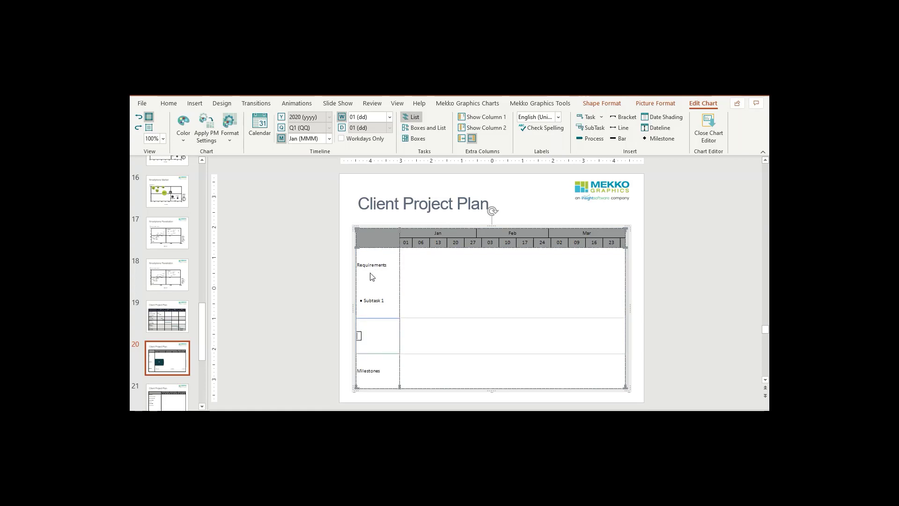
List Meet with Stakeholders, Draft presentation and Present findings as the subtasks of Requirements, and widen the task column to fit them on one line
{"action": "left_click", "coordinate": [371, 300]}
{"action": "double_click", "coordinate": [370, 300]}
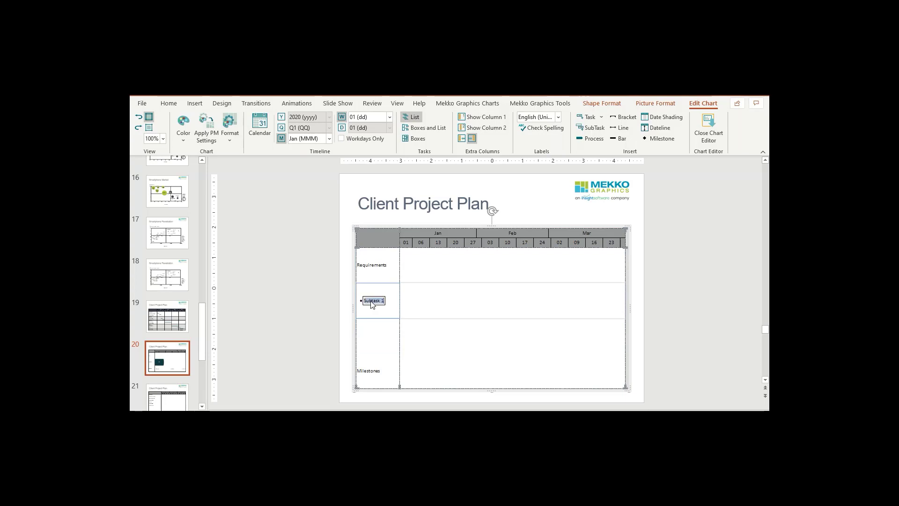
{"action": "type", "text": "Meet with Stakeholders"}
{"action": "key", "text": "Return"}
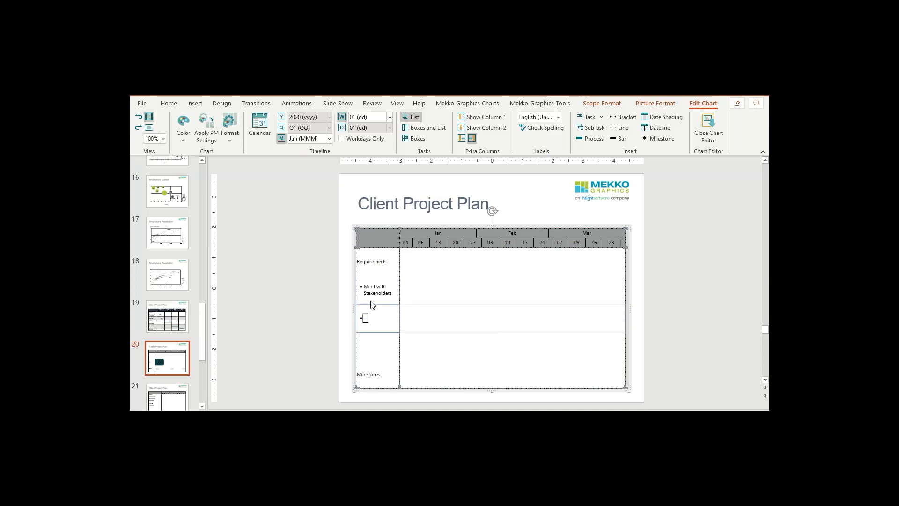
{"action": "type", "text": "Draft presentation"}
{"action": "key", "text": "Return"}
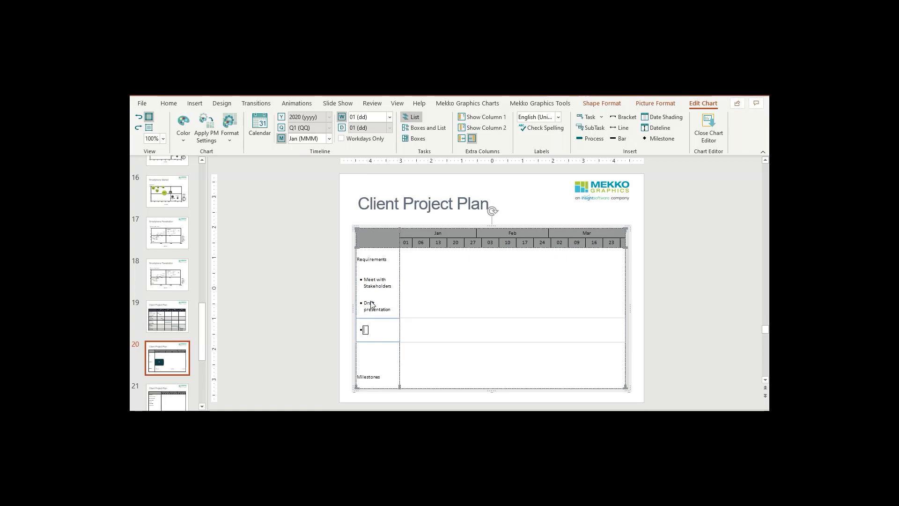
{"action": "type", "text": "Present findings"}
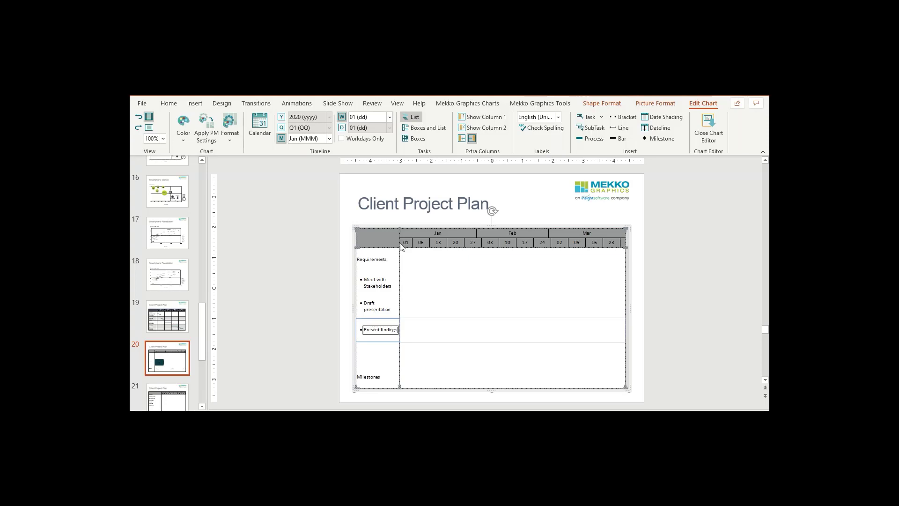
{"action": "left_click", "coordinate": [397, 281]}
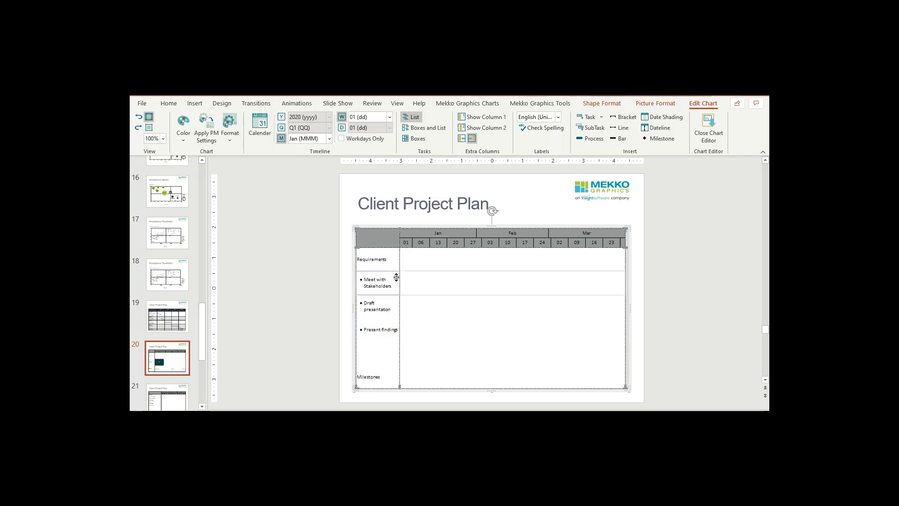
{"action": "left_click_drag", "start_coordinate": [399, 231], "coordinate": [417, 246]}
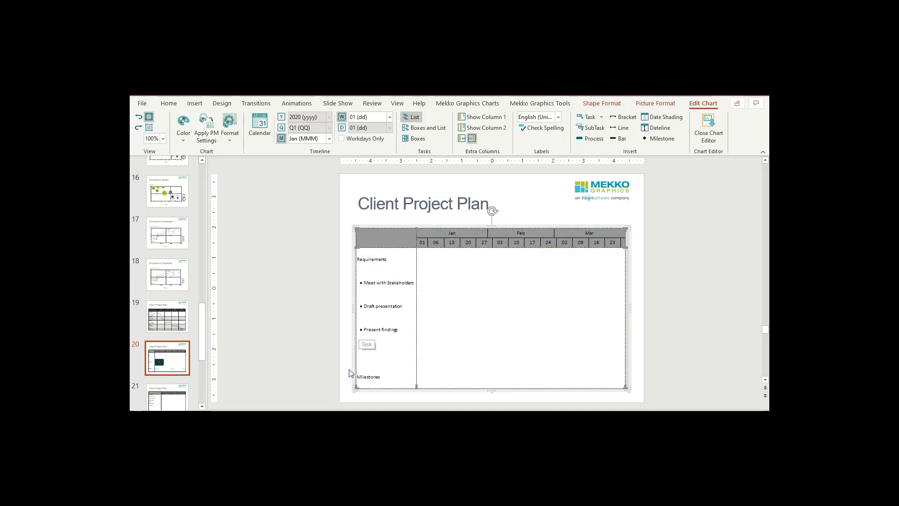
Name the empty task above Milestones Project Plan
{"action": "left_click", "coordinate": [370, 355]}
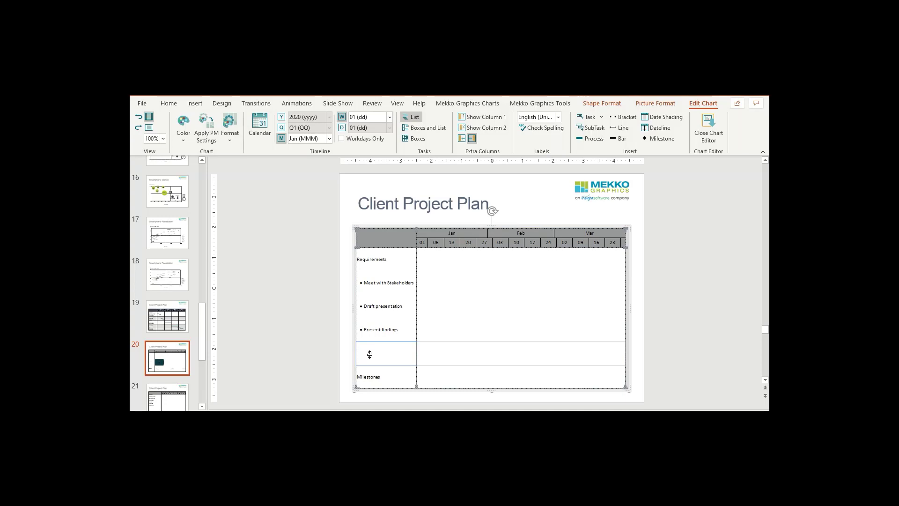
{"action": "right_click", "coordinate": [369, 354]}
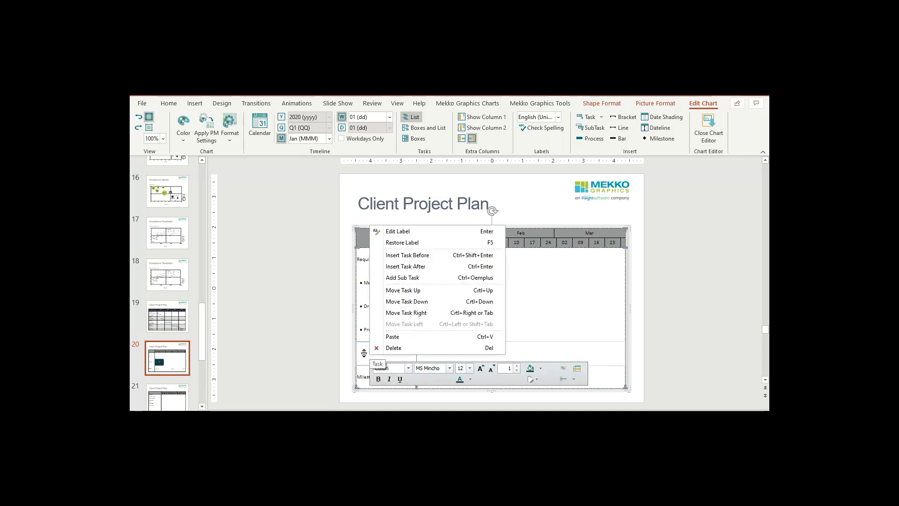
{"action": "key", "text": "Escape"}
{"action": "left_click", "coordinate": [366, 357]}
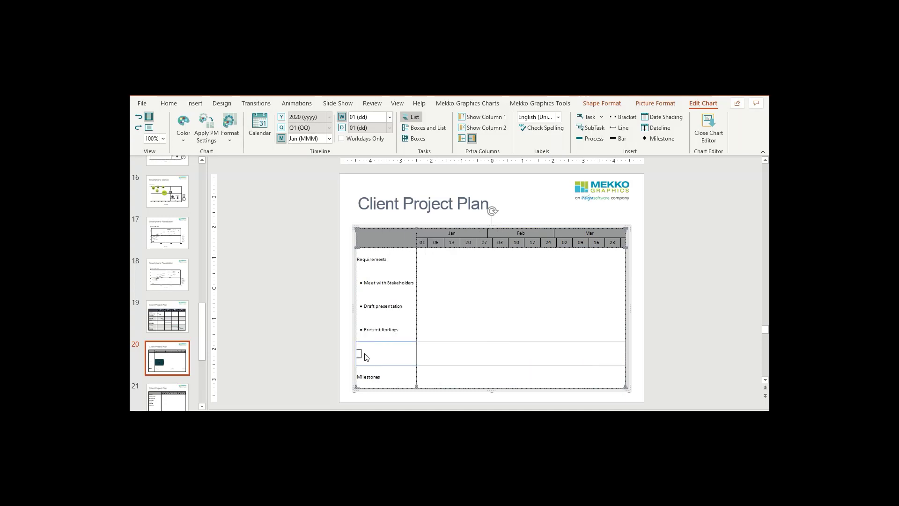
{"action": "type", "text": "D"}
{"action": "type", "text": "Project Plan"}
{"action": "key", "text": "Return"}
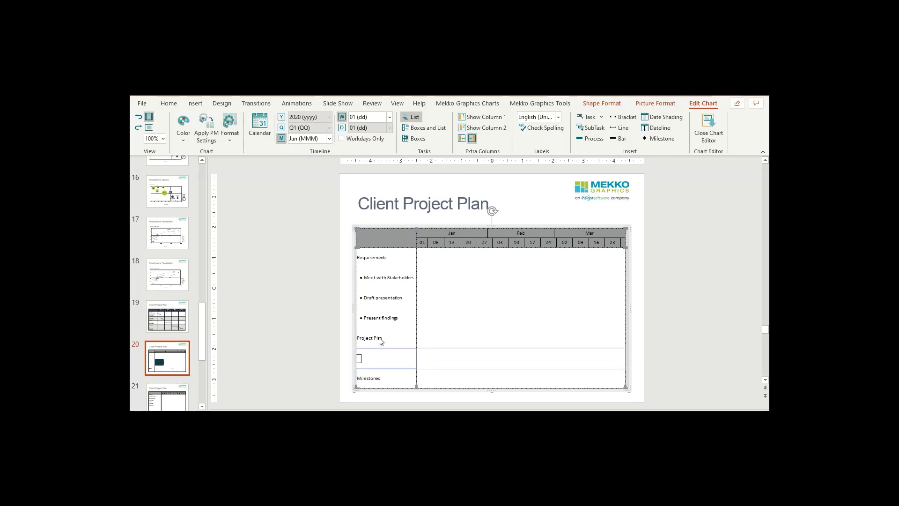
Add the subtasks Prepare SOW and Finalize staffing under Project Plan, and delete the Milestones task
{"action": "left_click", "coordinate": [378, 340]}
{"action": "right_click", "coordinate": [379, 338]}
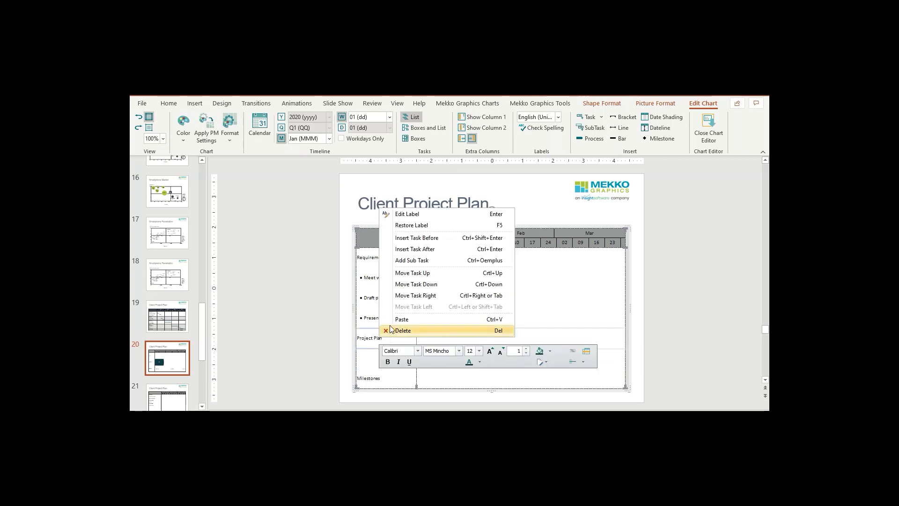
{"action": "left_click", "coordinate": [409, 261]}
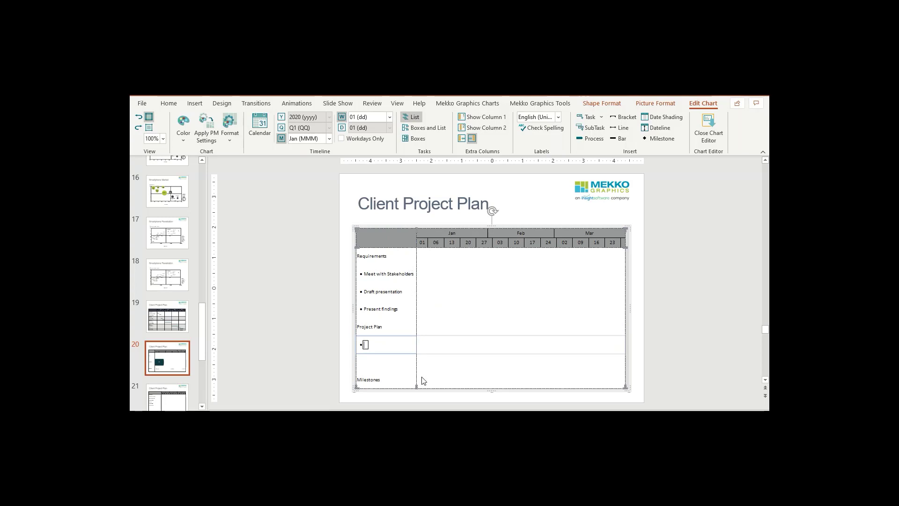
{"action": "type", "text": "Prepare SOW"}
{"action": "key", "text": "Return"}
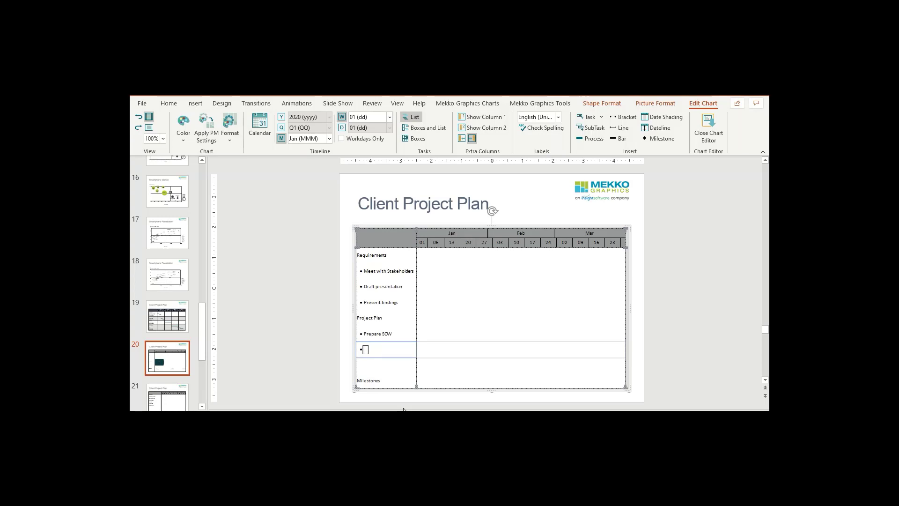
{"action": "type", "text": "Finalize staffing"}
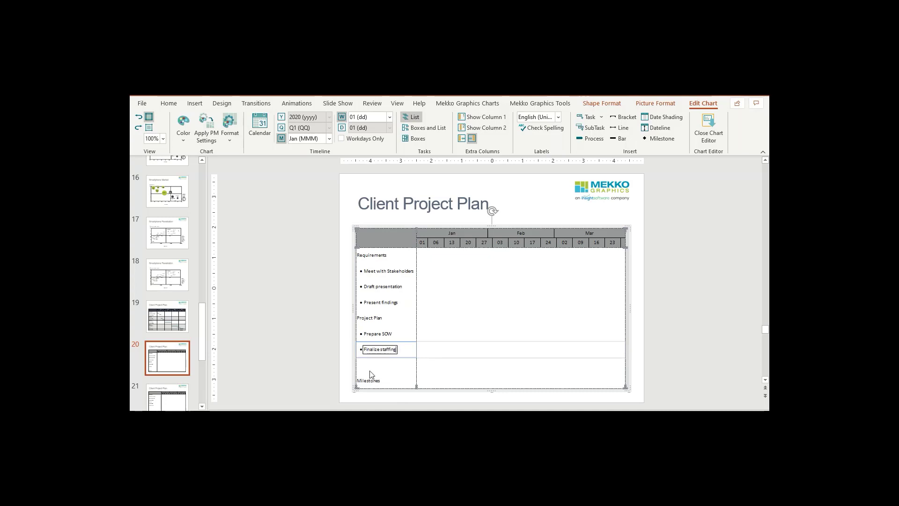
{"action": "key", "text": "Return"}
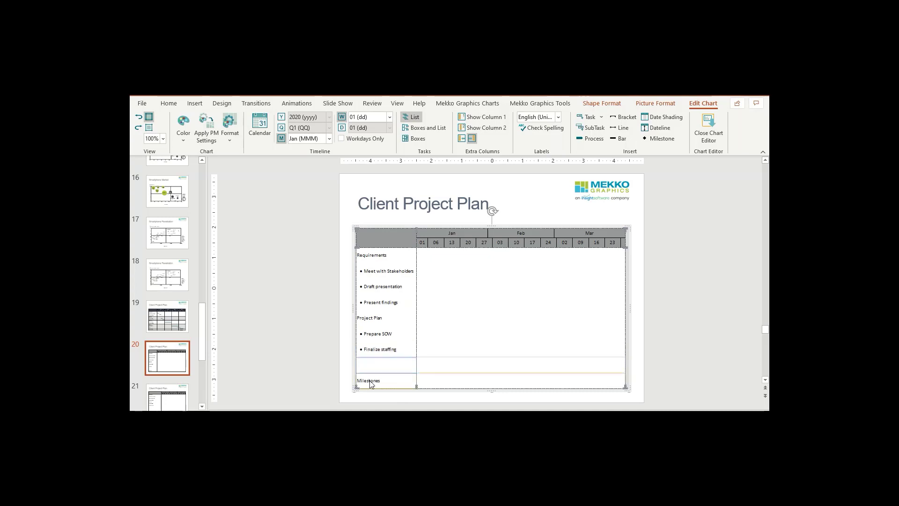
{"action": "right_click", "coordinate": [370, 383]}
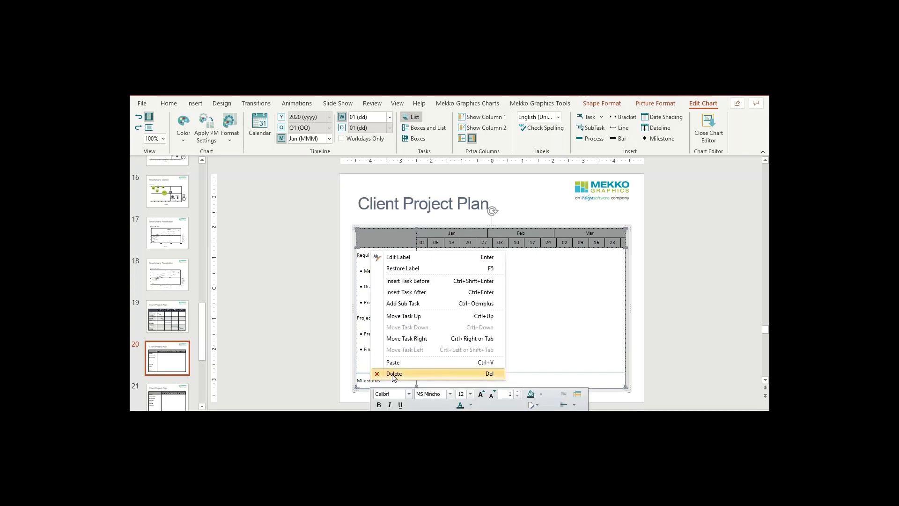
{"action": "left_click", "coordinate": [392, 373]}
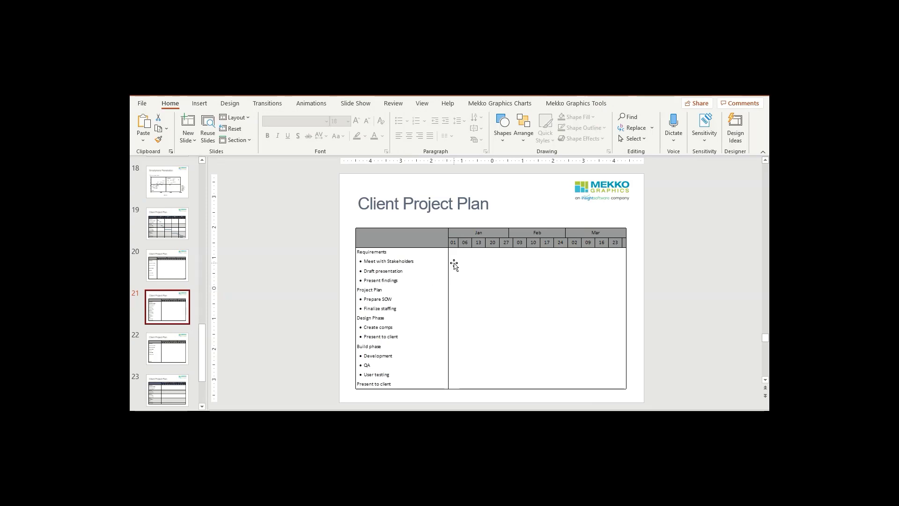
In slide 21's Gantt chart, insert a bar for Meet with Stakeholders starting 1/1/2020 and one for Draft presentation starting where the first ends
{"action": "left_click", "coordinate": [453, 261]}
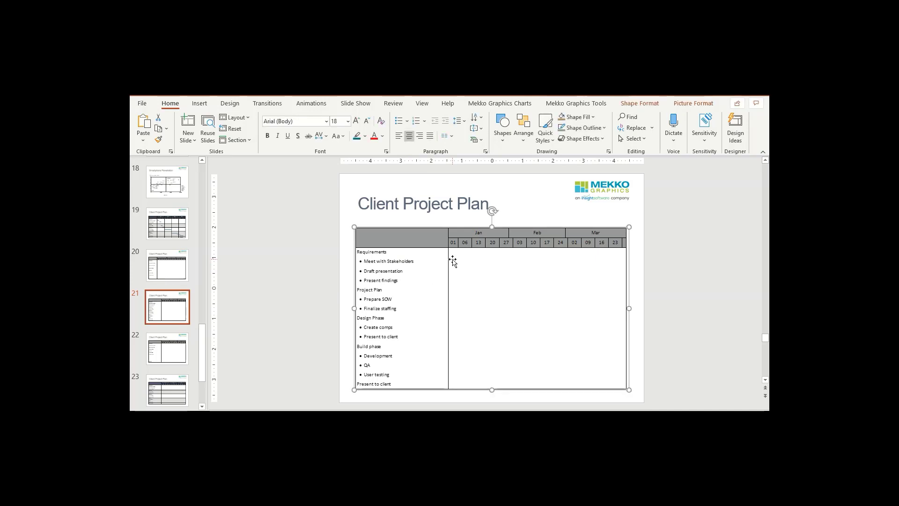
{"action": "double_click", "coordinate": [453, 261]}
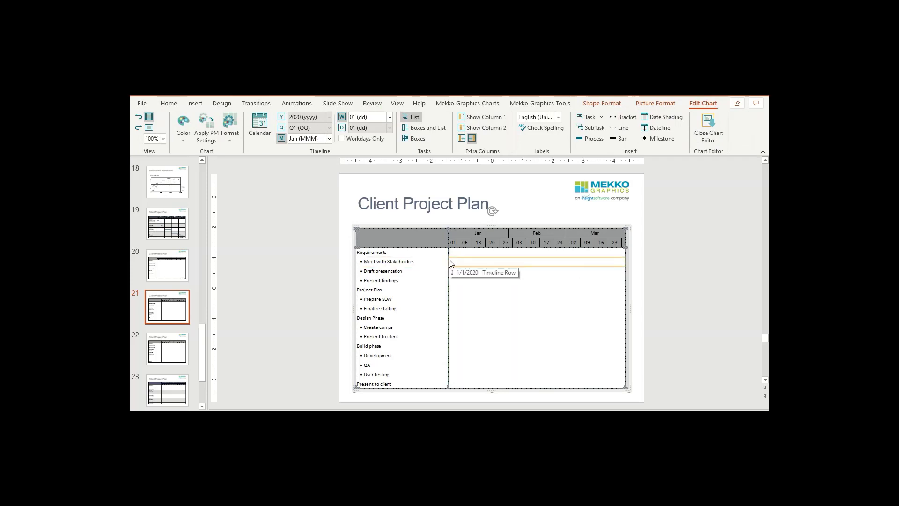
{"action": "right_click", "coordinate": [451, 262]}
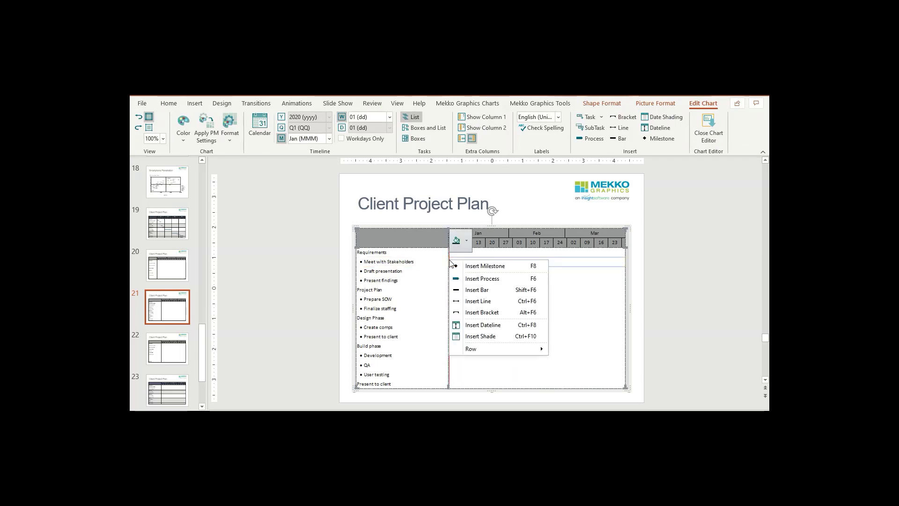
{"action": "left_click", "coordinate": [490, 290]}
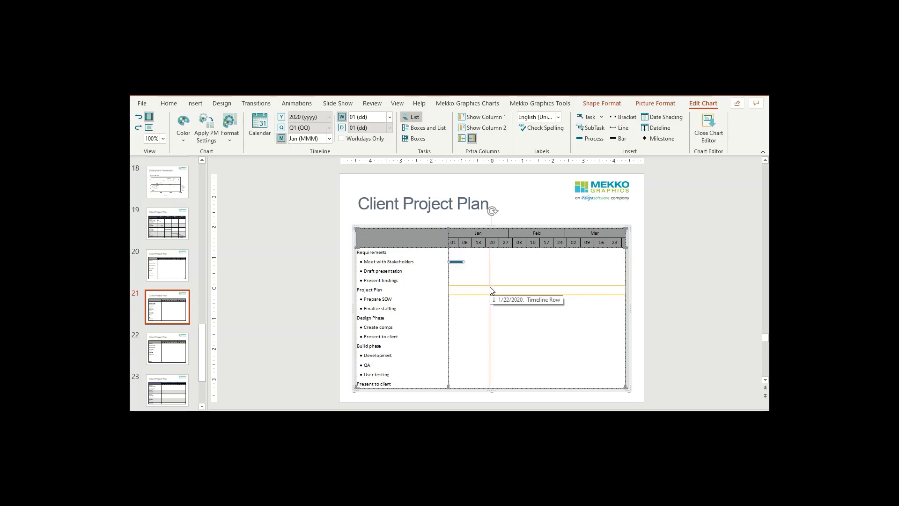
{"action": "right_click", "coordinate": [465, 270]}
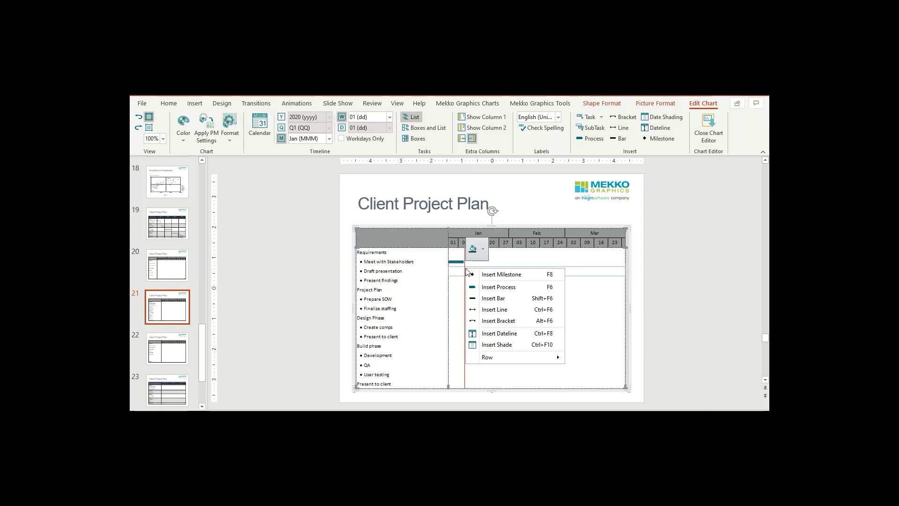
{"action": "left_click", "coordinate": [494, 298]}
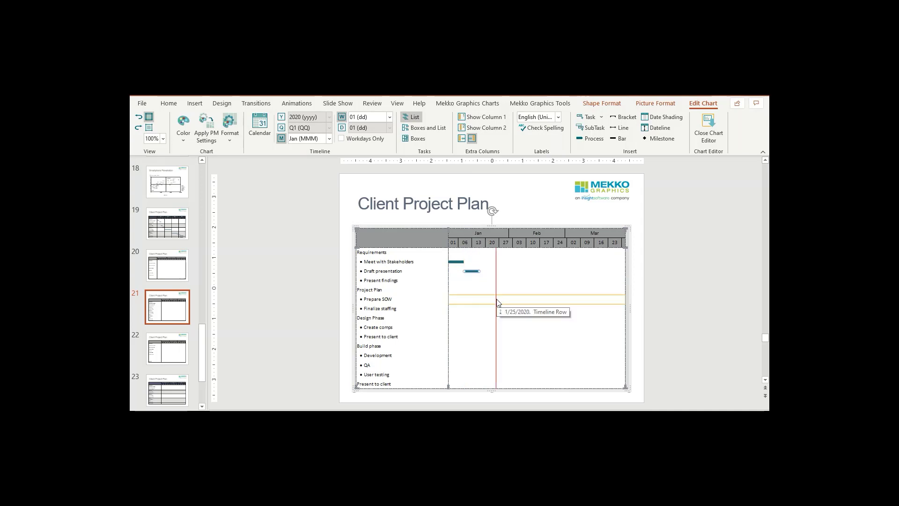
Insert a milestone at about 1/17/2020 in the Present findings row and leave the chart editor
{"action": "left_click", "coordinate": [481, 283]}
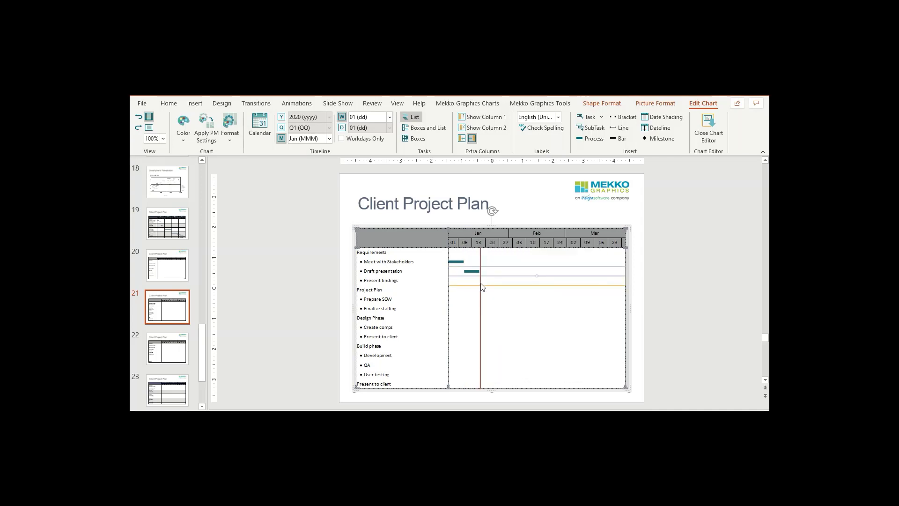
{"action": "right_click", "coordinate": [482, 284]}
{"action": "left_click", "coordinate": [500, 287]}
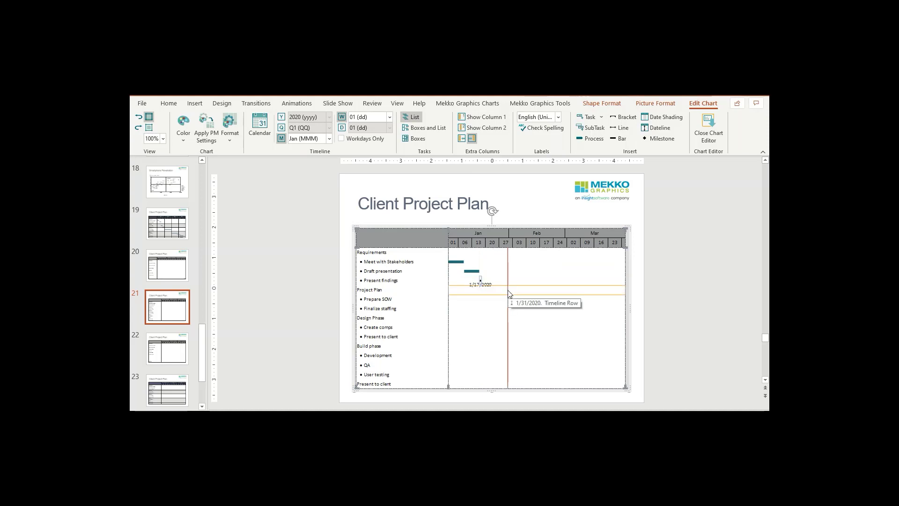
{"action": "left_click", "coordinate": [490, 310]}
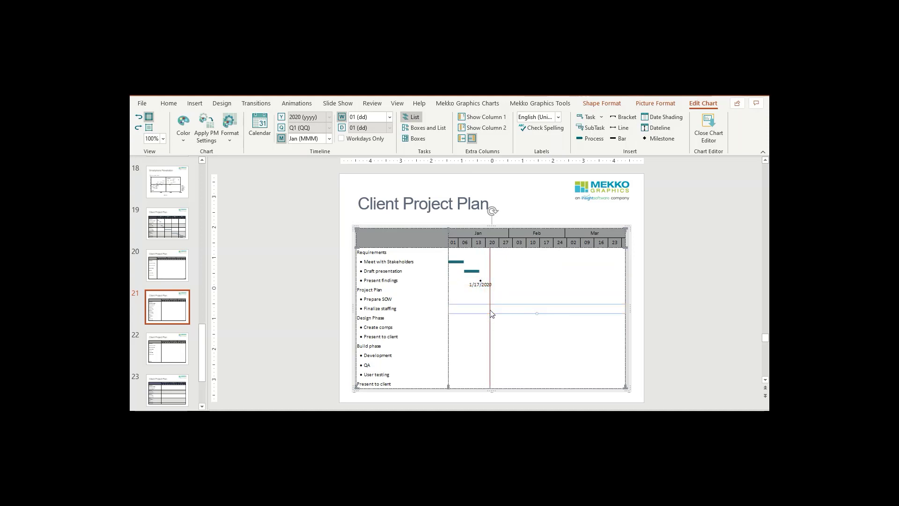
{"action": "left_click", "coordinate": [173, 272]}
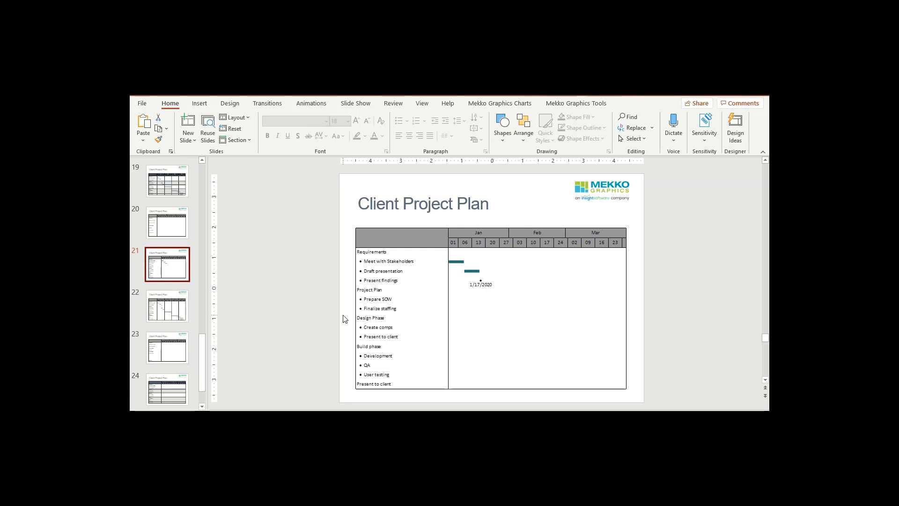
Open the completed Gantt chart on slide 22 for editing and change its header fill to dark slate blue
{"action": "left_click", "coordinate": [178, 307]}
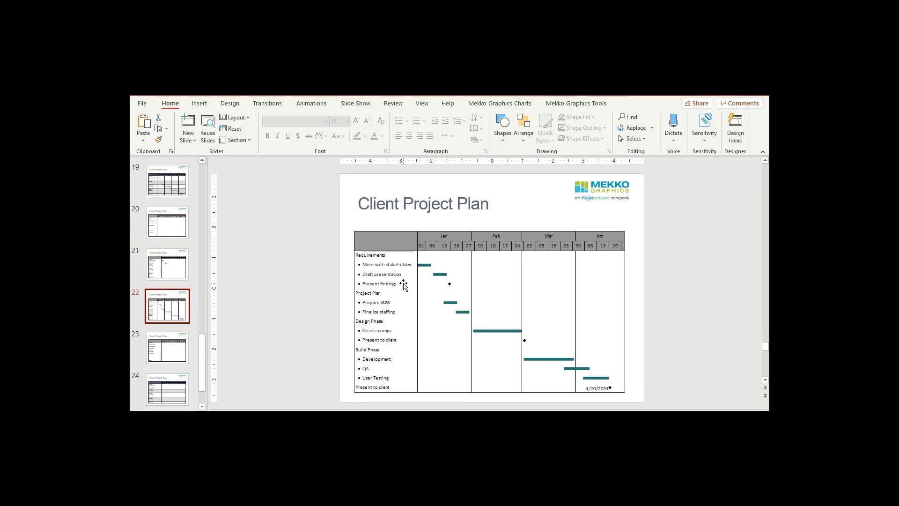
{"action": "left_click", "coordinate": [403, 283]}
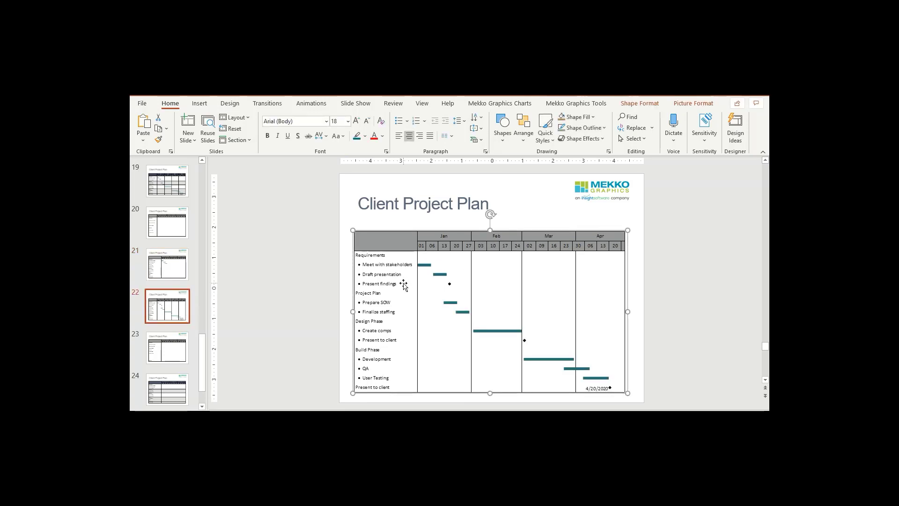
{"action": "double_click", "coordinate": [403, 283]}
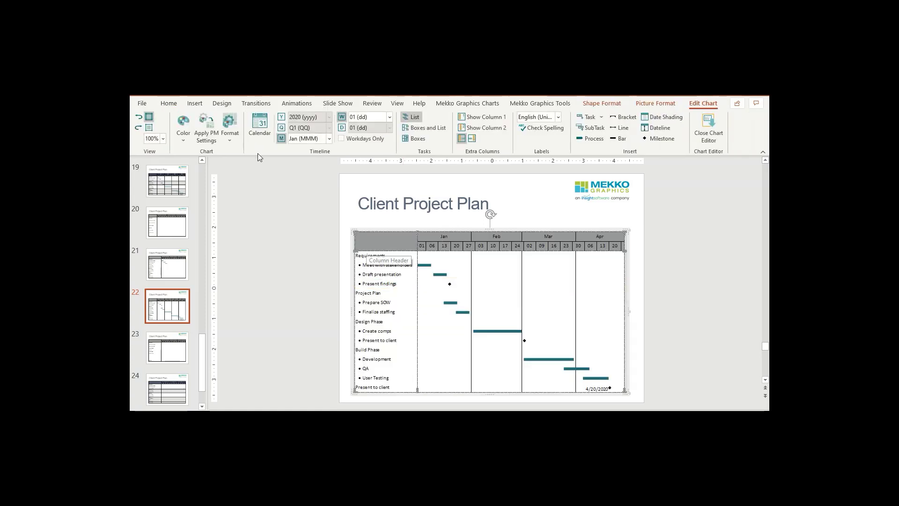
{"action": "left_click", "coordinate": [228, 123]}
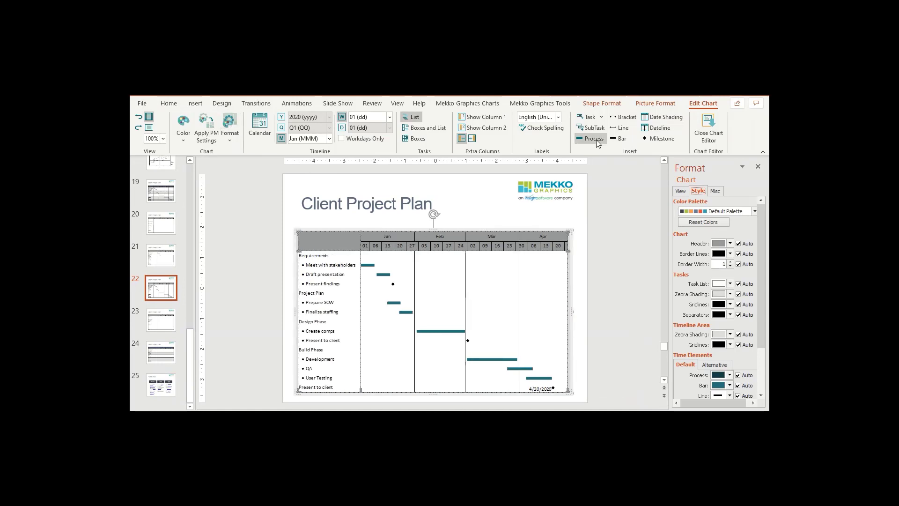
{"action": "left_click", "coordinate": [730, 243]}
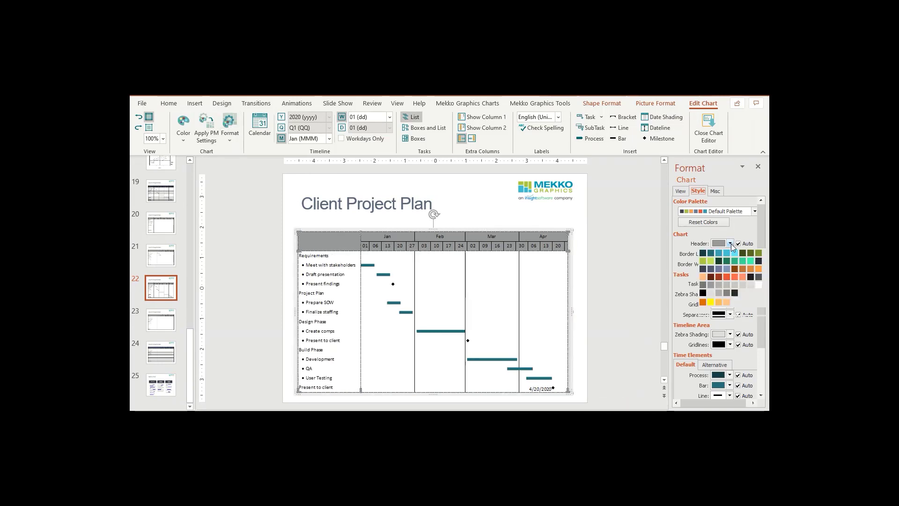
{"action": "left_click", "coordinate": [711, 270]}
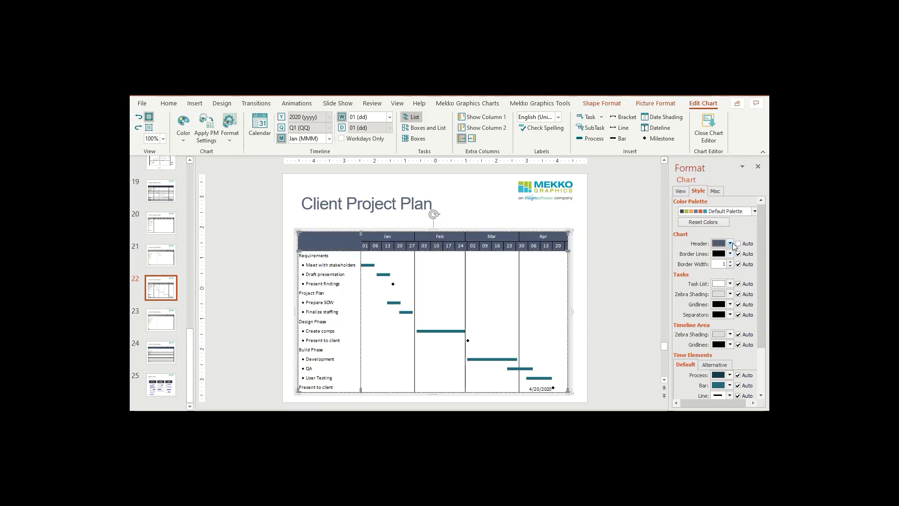
Darken the Gantt chart's header fill to dark navy and set the milestone marker color to yellow-green
{"action": "left_click", "coordinate": [730, 243]}
{"action": "left_click", "coordinate": [703, 269]}
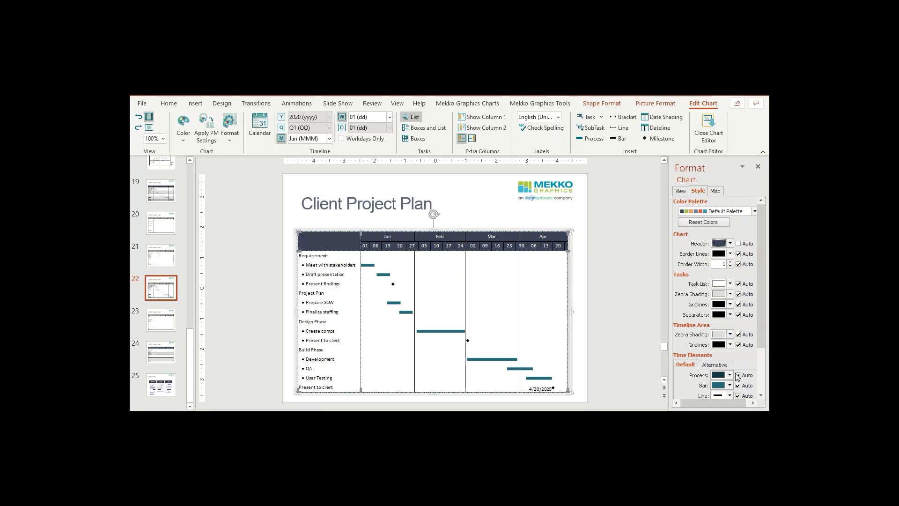
{"action": "left_click", "coordinate": [761, 396]}
{"action": "left_click", "coordinate": [761, 395]}
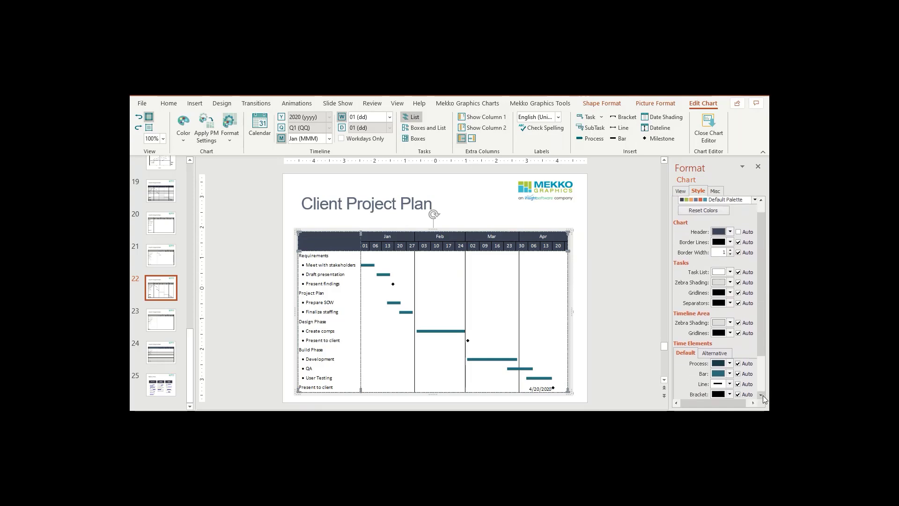
{"action": "left_click", "coordinate": [760, 396]}
{"action": "left_click", "coordinate": [761, 396]}
{"action": "left_click", "coordinate": [761, 395]}
{"action": "left_click", "coordinate": [760, 395]}
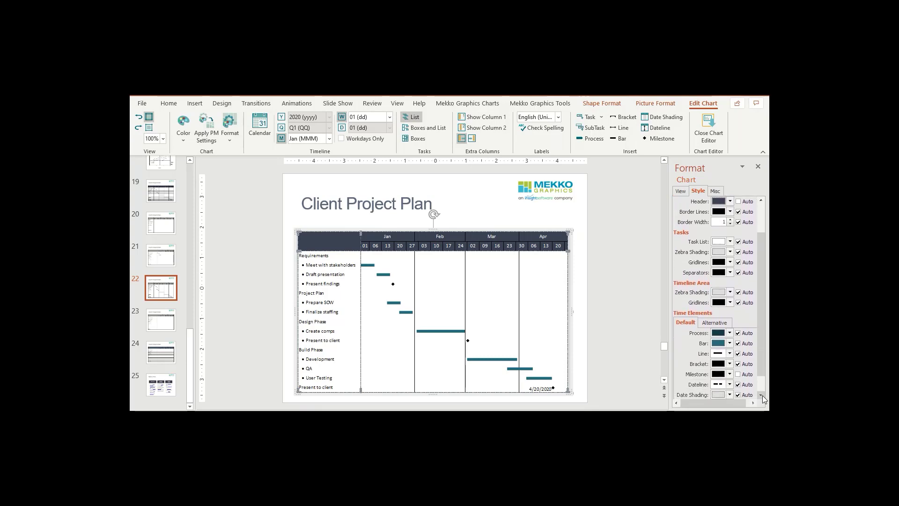
{"action": "left_click", "coordinate": [761, 395]}
{"action": "left_click", "coordinate": [761, 396]}
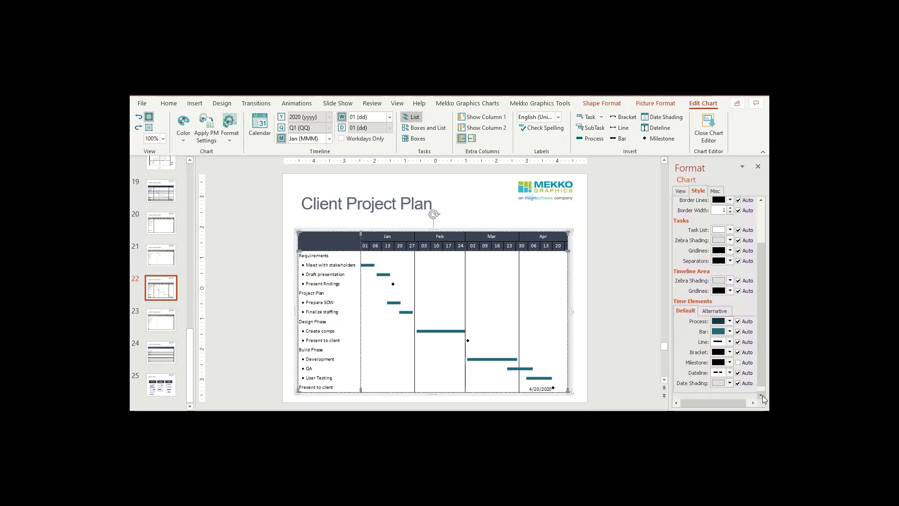
{"action": "left_click", "coordinate": [730, 363]}
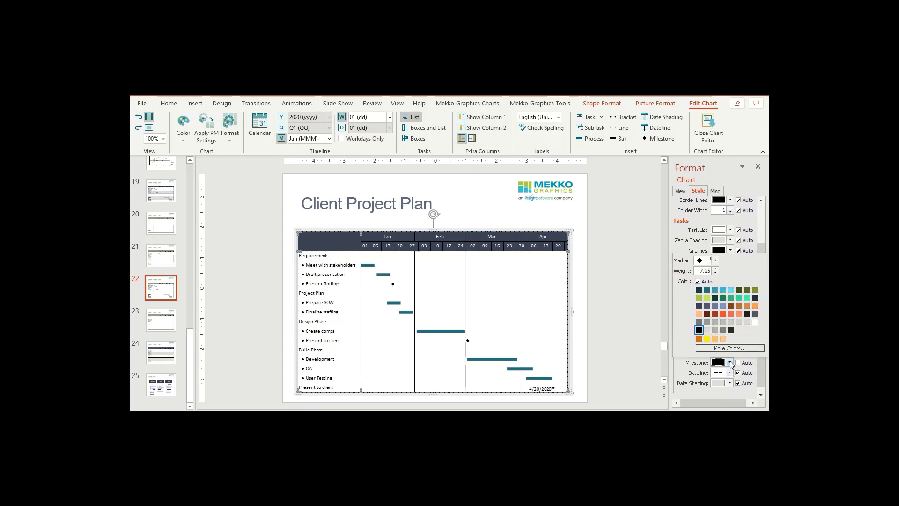
{"action": "left_click", "coordinate": [699, 298]}
Turn on gridlines and zebra shading for Tasks Level 1 in the Gantt chart and leave the chart editor
{"action": "left_click", "coordinate": [680, 193]}
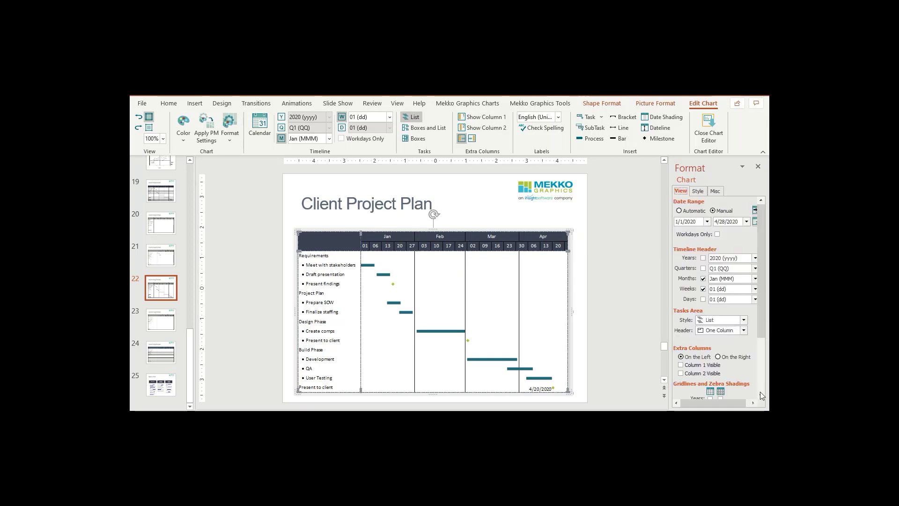
{"action": "left_click", "coordinate": [760, 396]}
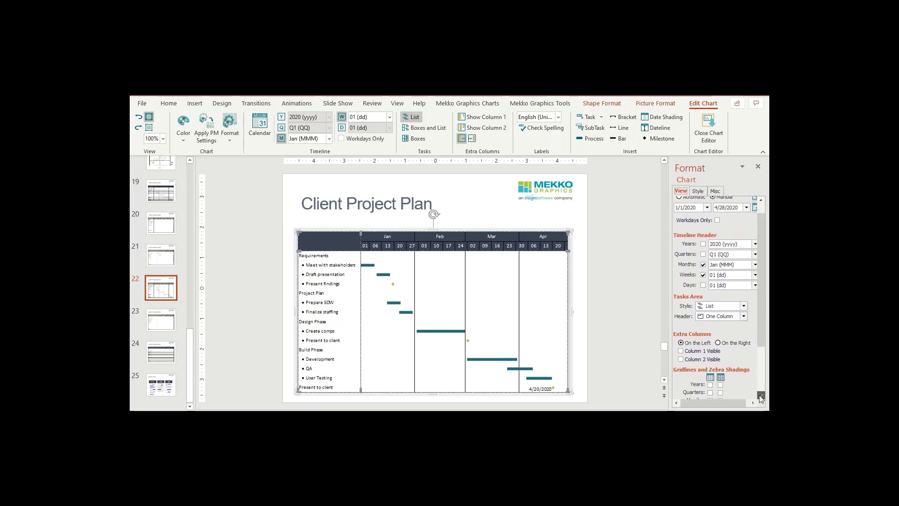
{"action": "left_click", "coordinate": [760, 396]}
{"action": "left_click", "coordinate": [760, 396]}
{"action": "left_click", "coordinate": [761, 396]}
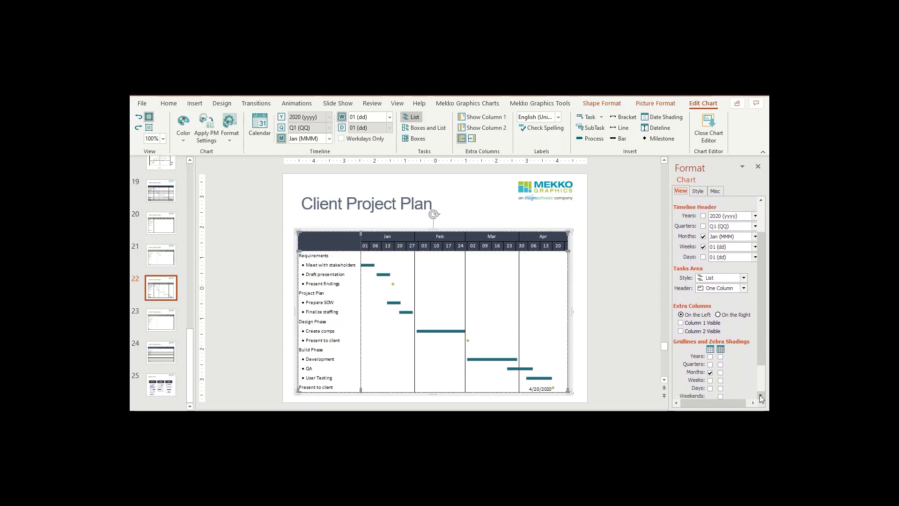
{"action": "left_click", "coordinate": [760, 396]}
{"action": "left_click", "coordinate": [760, 396]}
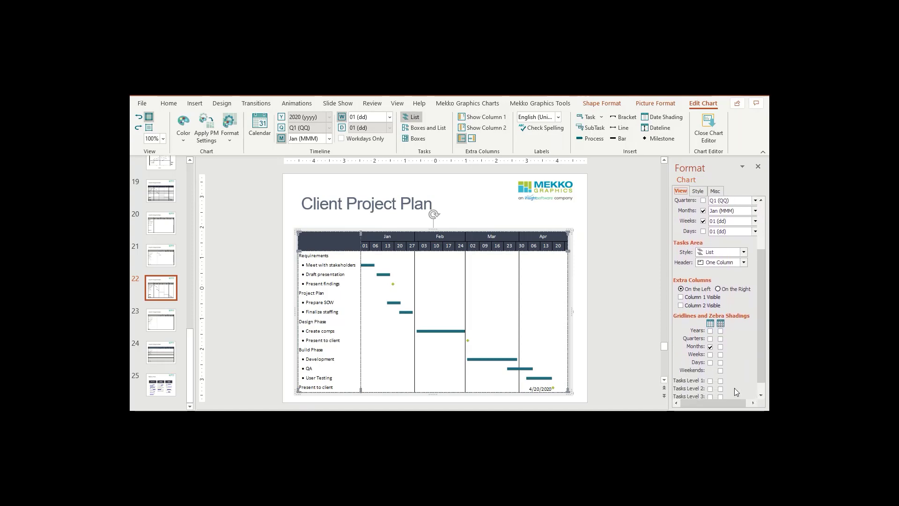
{"action": "left_click", "coordinate": [711, 381]}
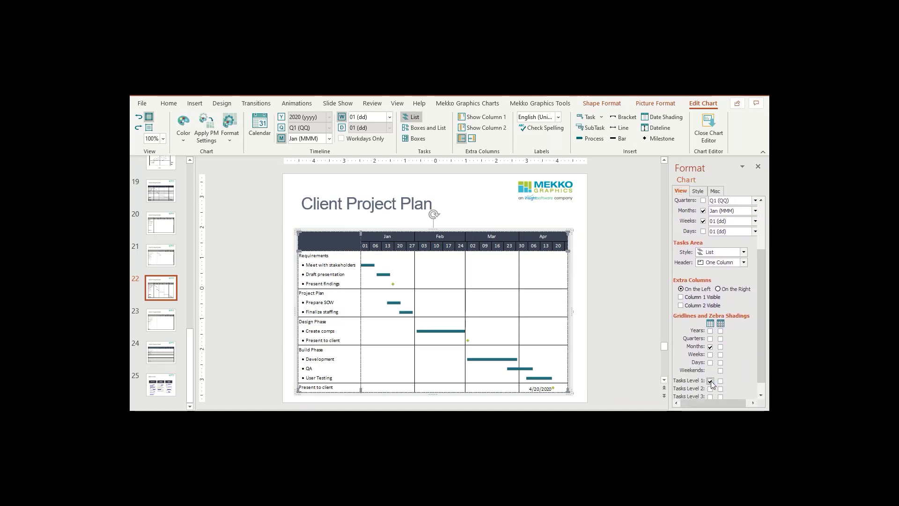
{"action": "left_click", "coordinate": [721, 381]}
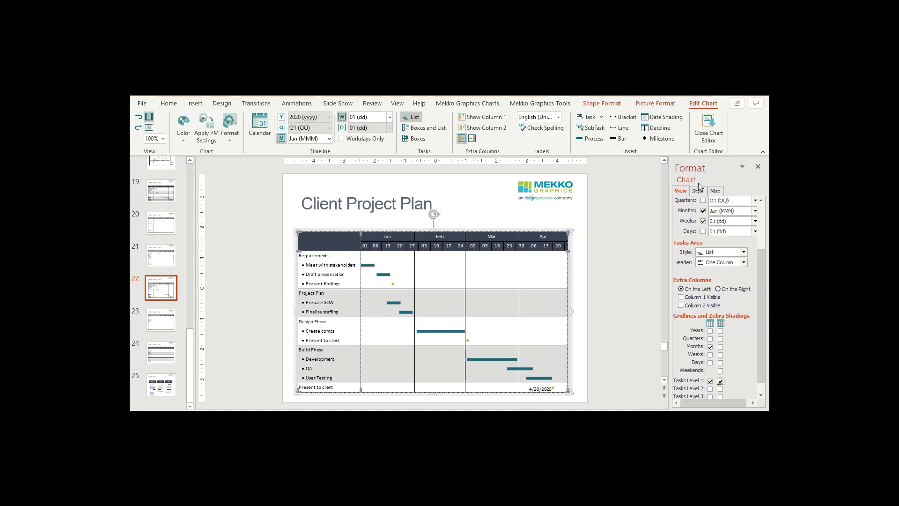
{"action": "left_click", "coordinate": [759, 393]}
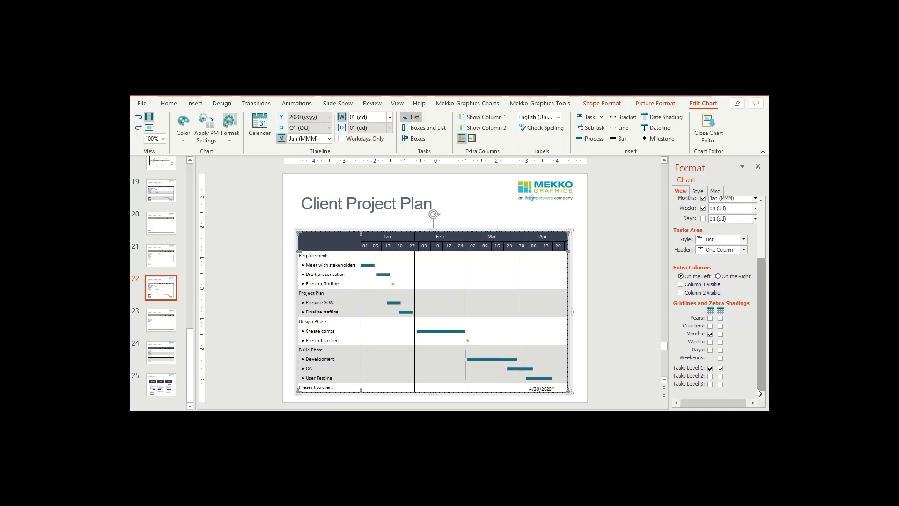
{"action": "left_click", "coordinate": [584, 307]}
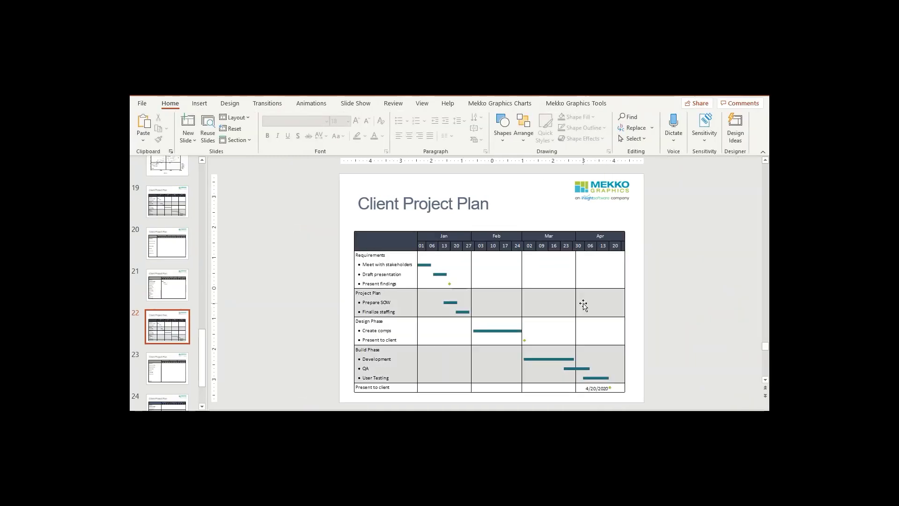
Go to the Resources slide 25 and locate the Ask an Expert option among the Mekko Graphics help resources
{"action": "scroll", "coordinate": [168, 365], "scroll_direction": "down", "scroll_amount": 2}
{"action": "left_click", "coordinate": [182, 382]}
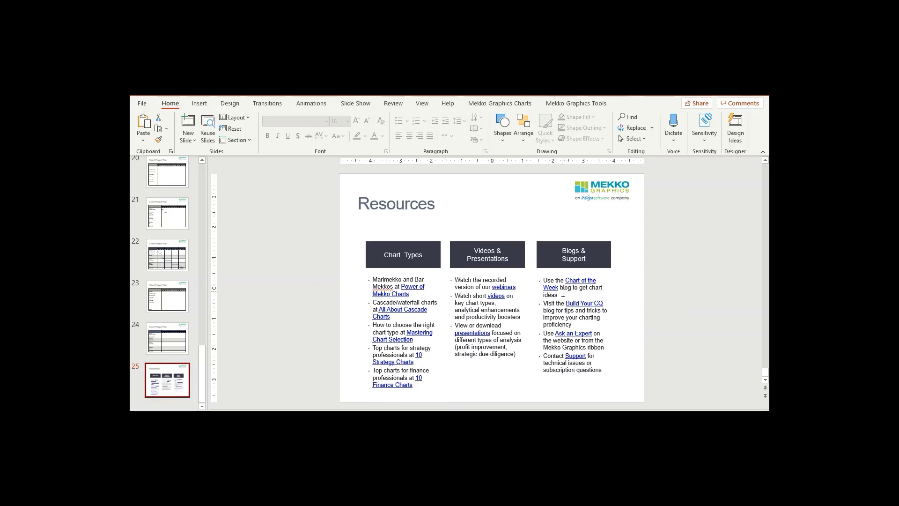
{"action": "left_click", "coordinate": [562, 295]}
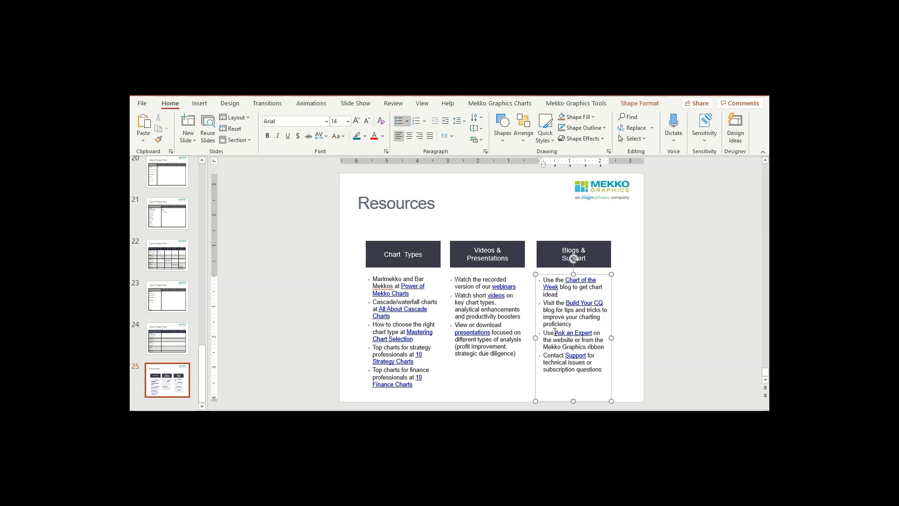
{"action": "left_click", "coordinate": [558, 105]}
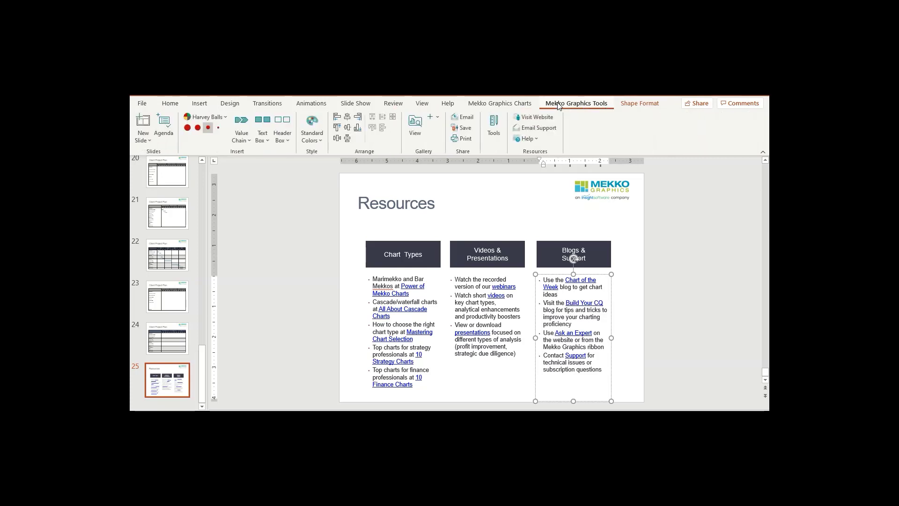
{"action": "left_click", "coordinate": [537, 138]}
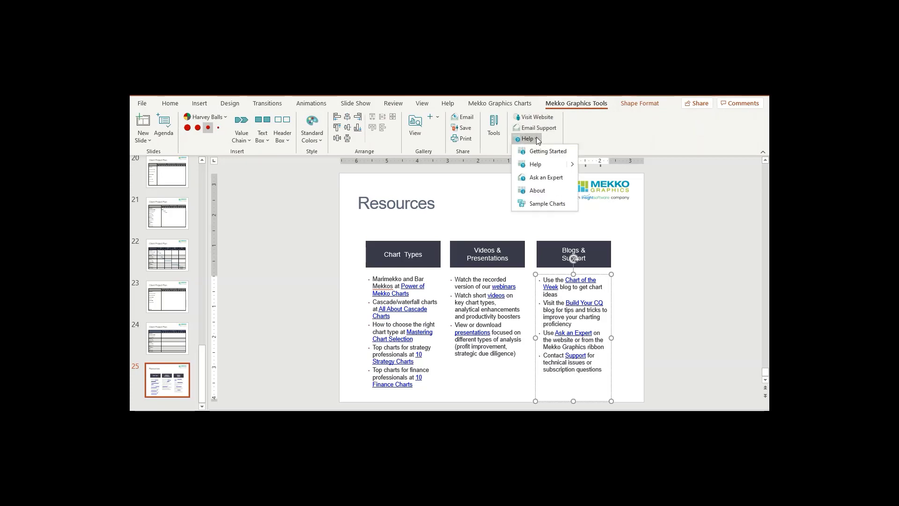
{"action": "left_click", "coordinate": [553, 178]}
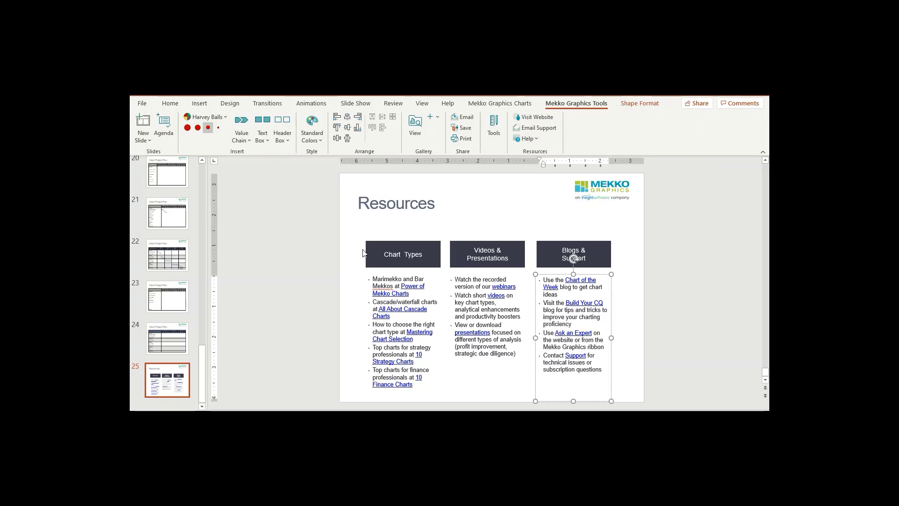